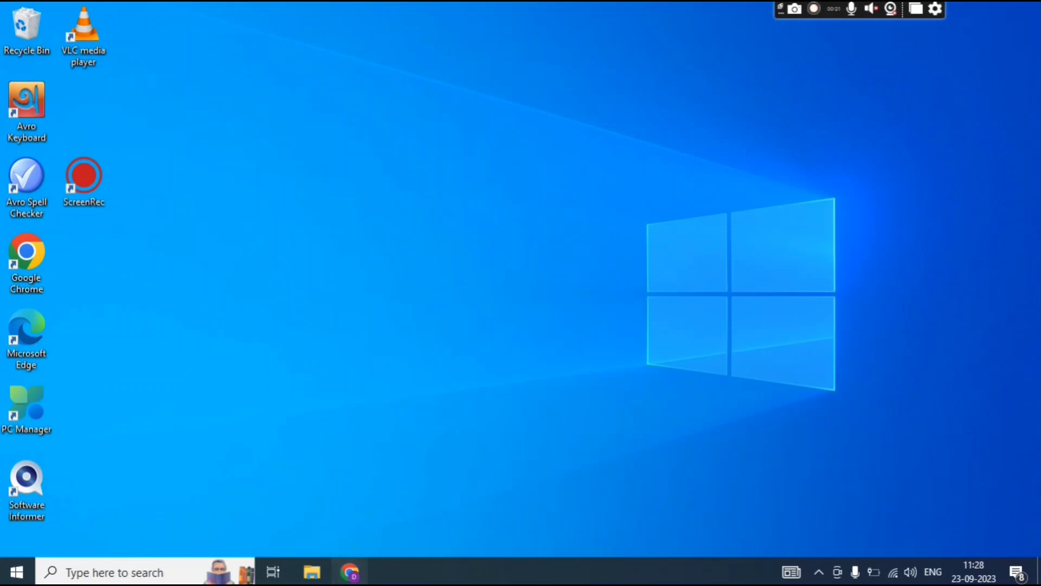
# Switch to the Appen tab and open the Projects page with the My Projects list, including Arrow Butler.
pyautogui.click(142, 22)
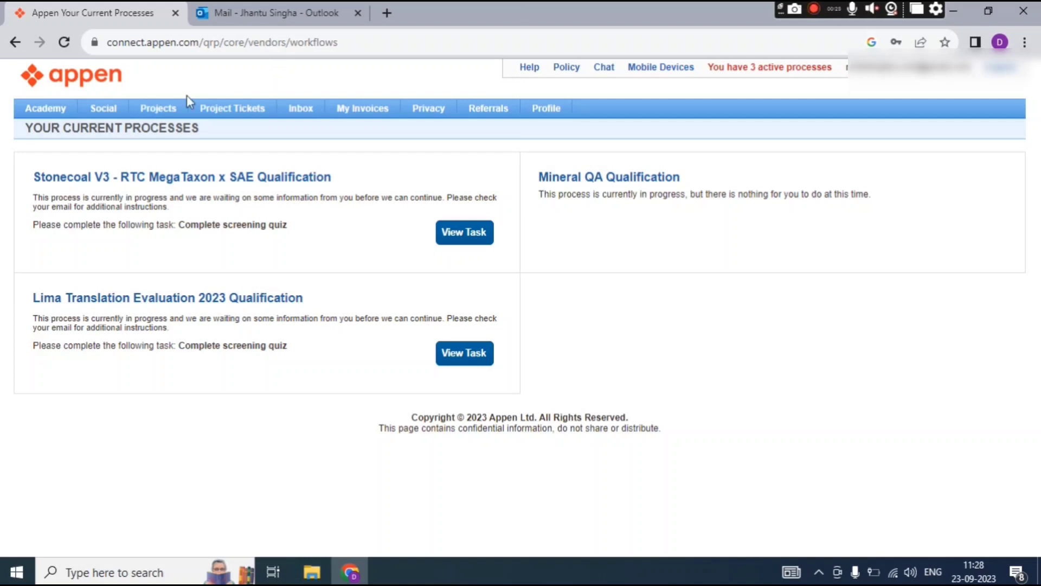
pyautogui.click(163, 115)
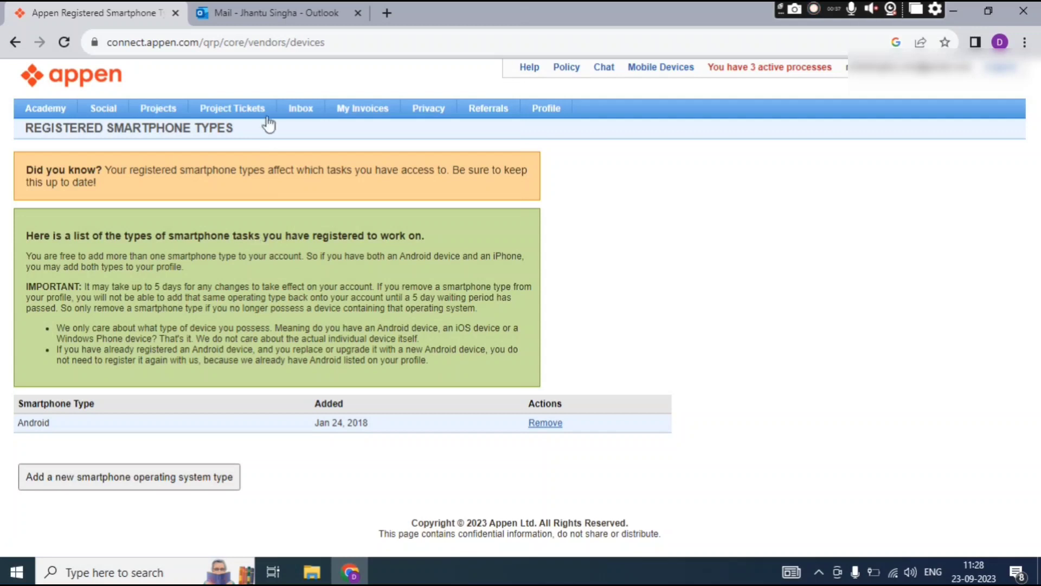
pyautogui.click(159, 112)
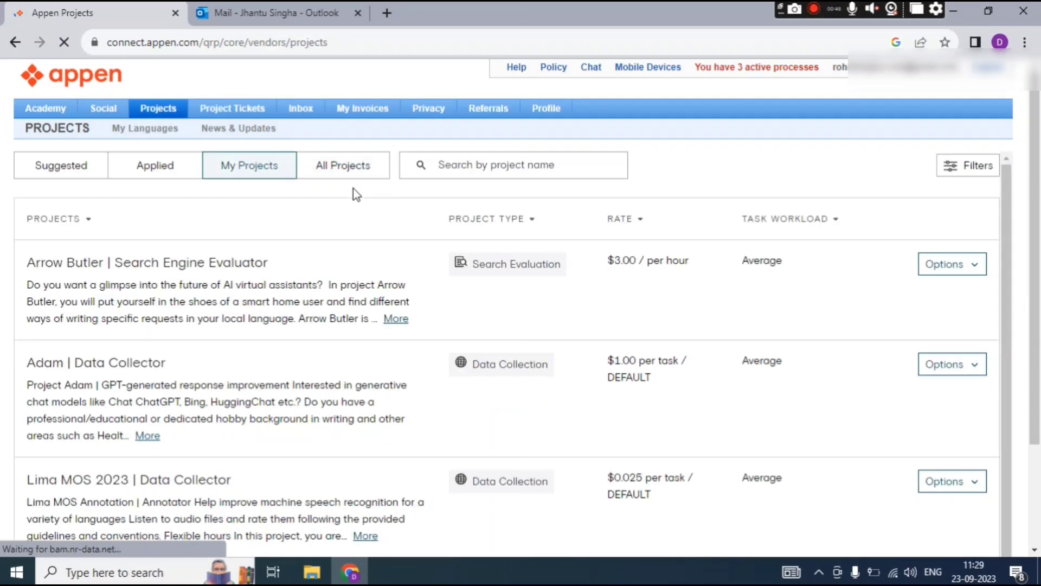
# Scroll to the bottom of All Projects and go to page 2, where Whatcom and Whidbey appear.
pyautogui.scroll(-3, 144, 365)
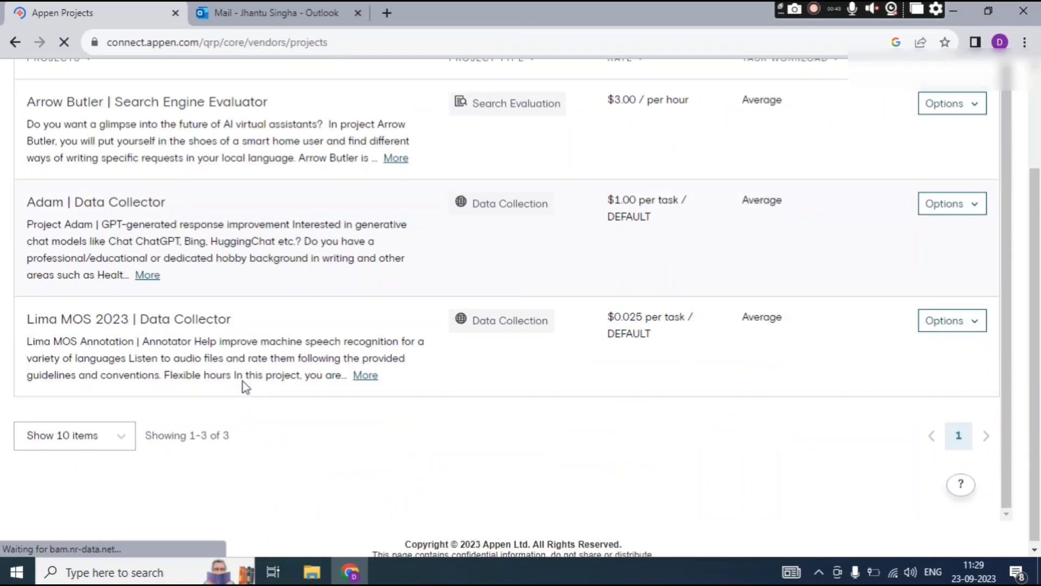
pyautogui.scroll(-4, 220, 411)
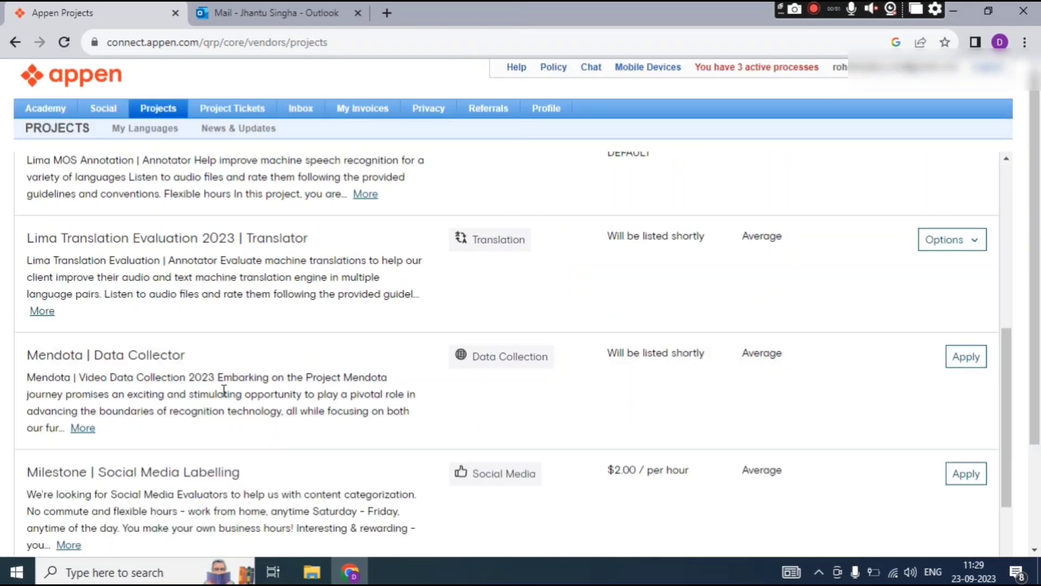
pyautogui.scroll(-1, 224, 390)
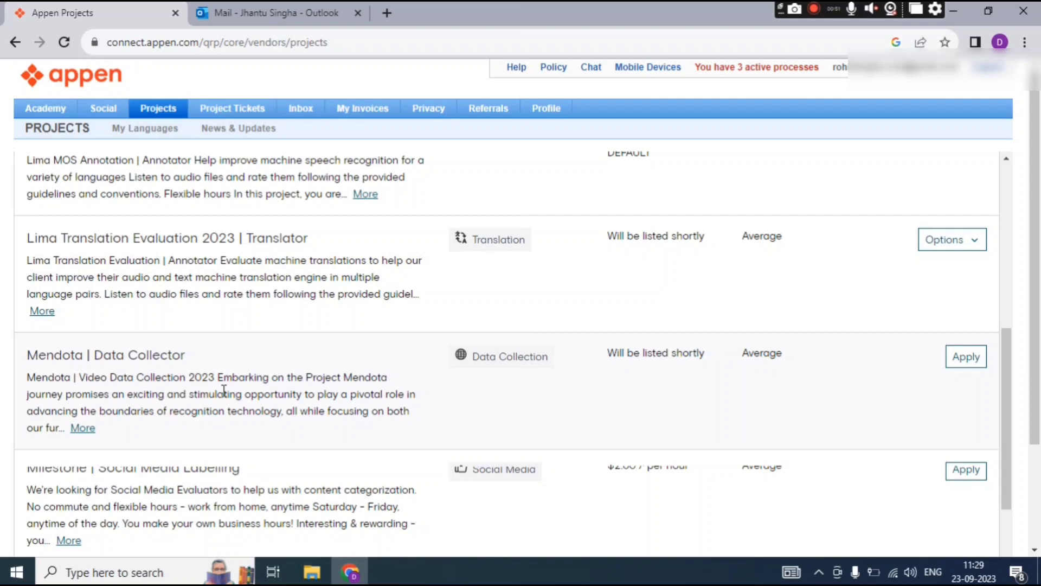
pyautogui.scroll(-7, 224, 391)
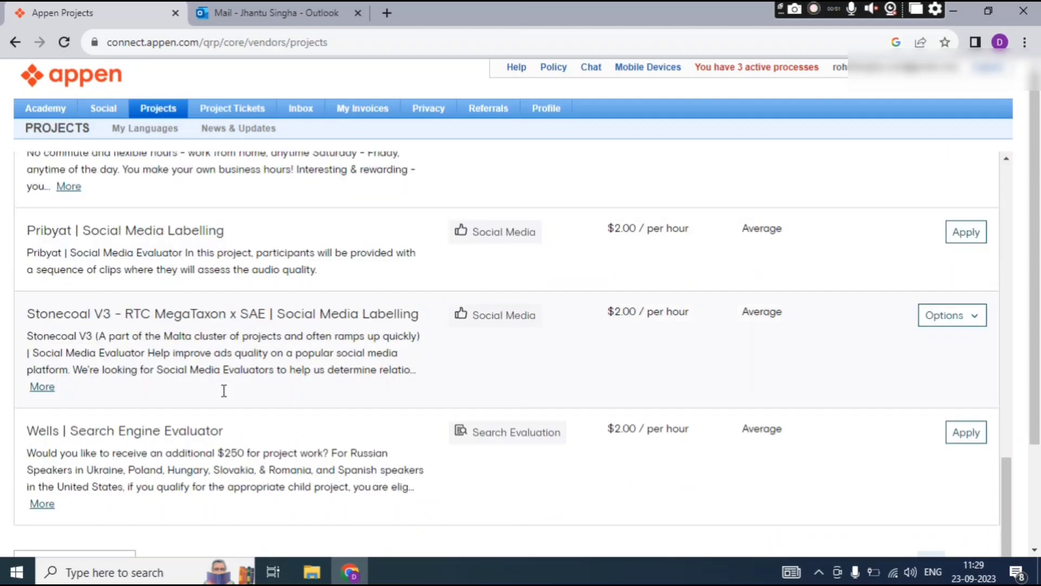
pyautogui.scroll(-3, 406, 469)
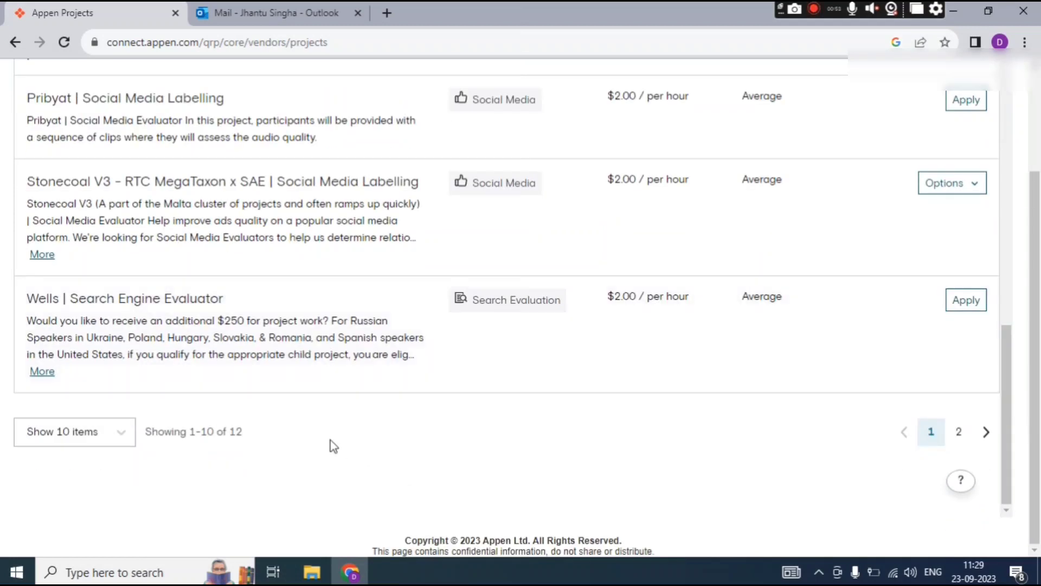
pyautogui.click(959, 431)
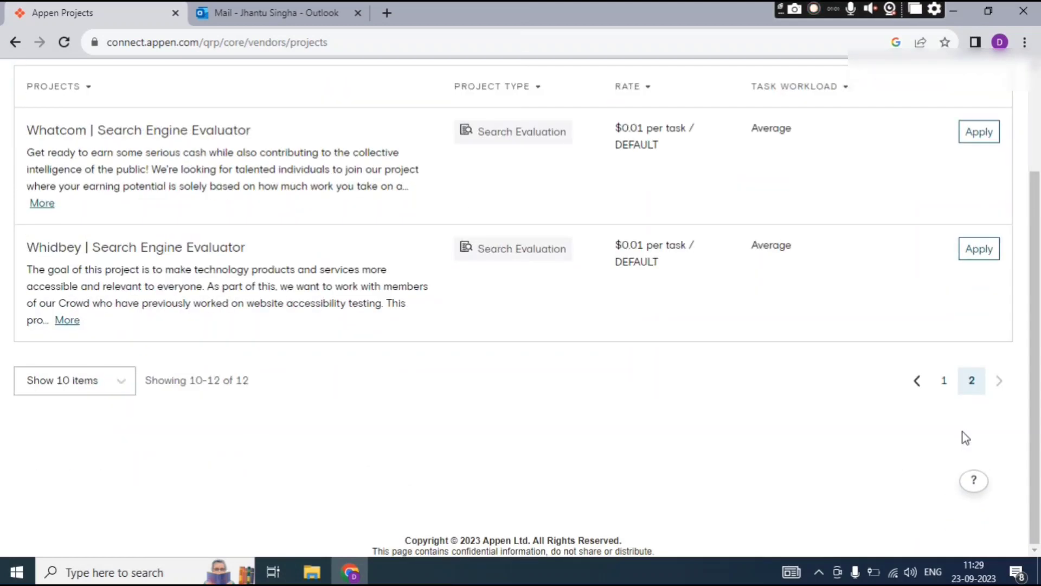
pyautogui.scroll(2, 555, 375)
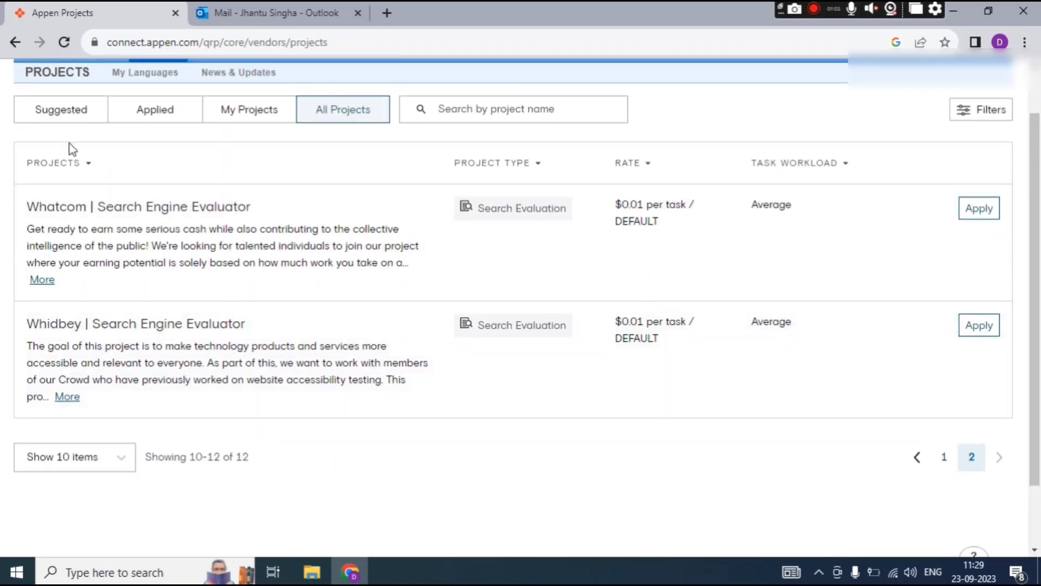
# Expand the Whatcom Search Engine Evaluator project's full description with More.
pyautogui.doubleClick(67, 209)
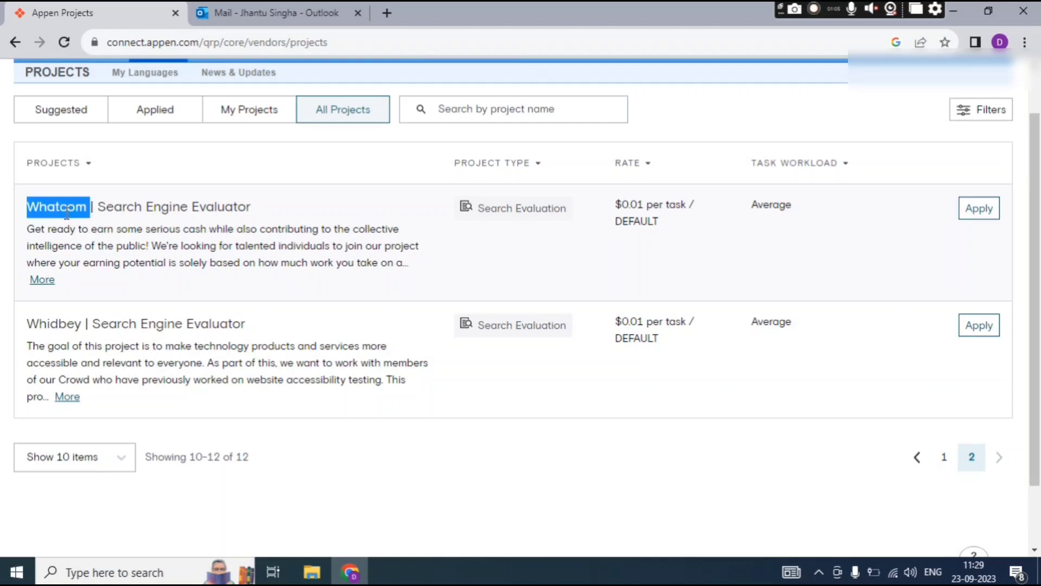
pyautogui.click(280, 202)
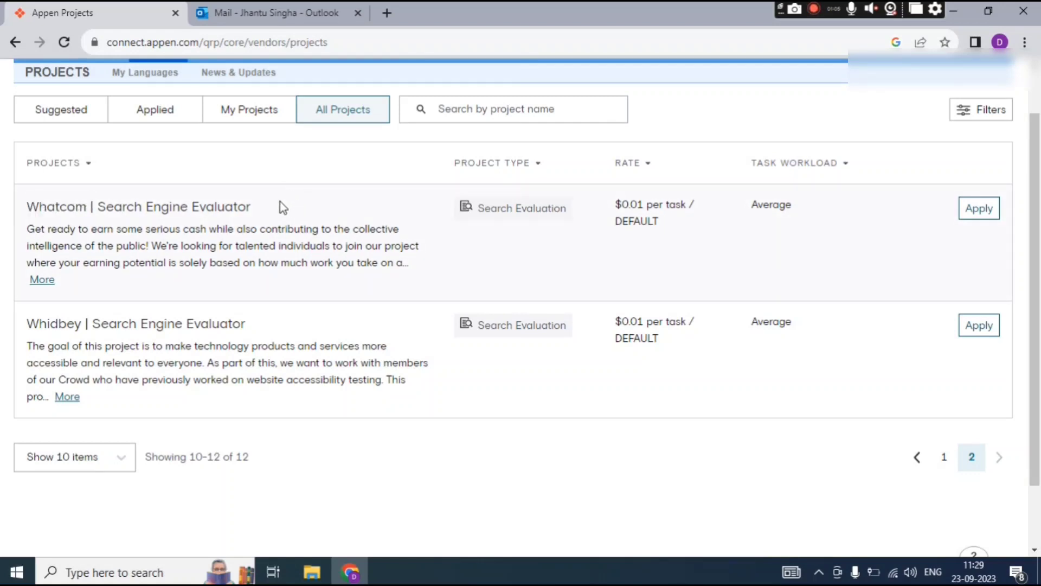
pyautogui.click(42, 279)
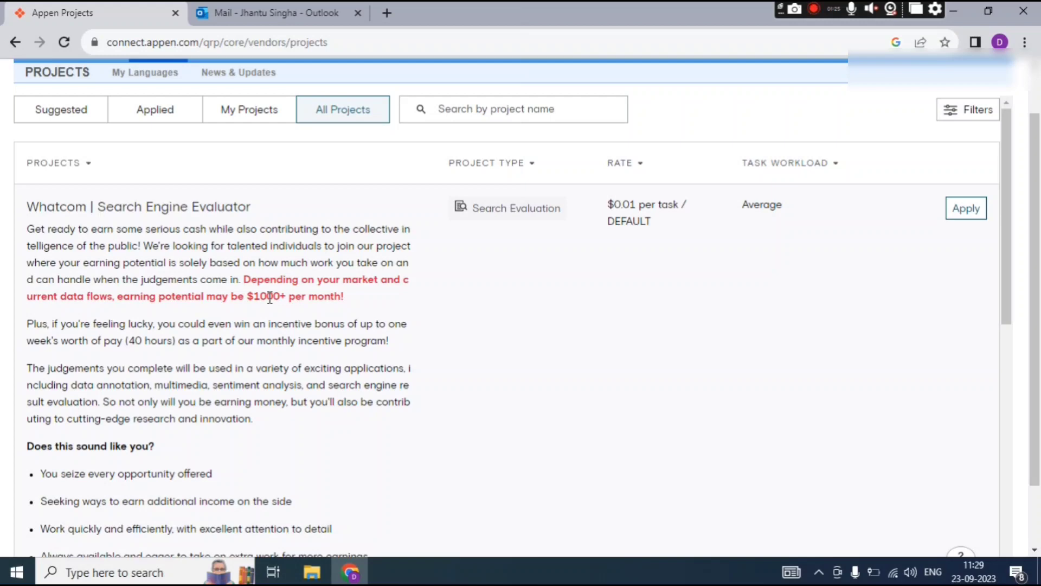
# Scroll through the expanded description, reading the $1000+ per month earnings and requirements.
pyautogui.scroll(-5, 270, 297)
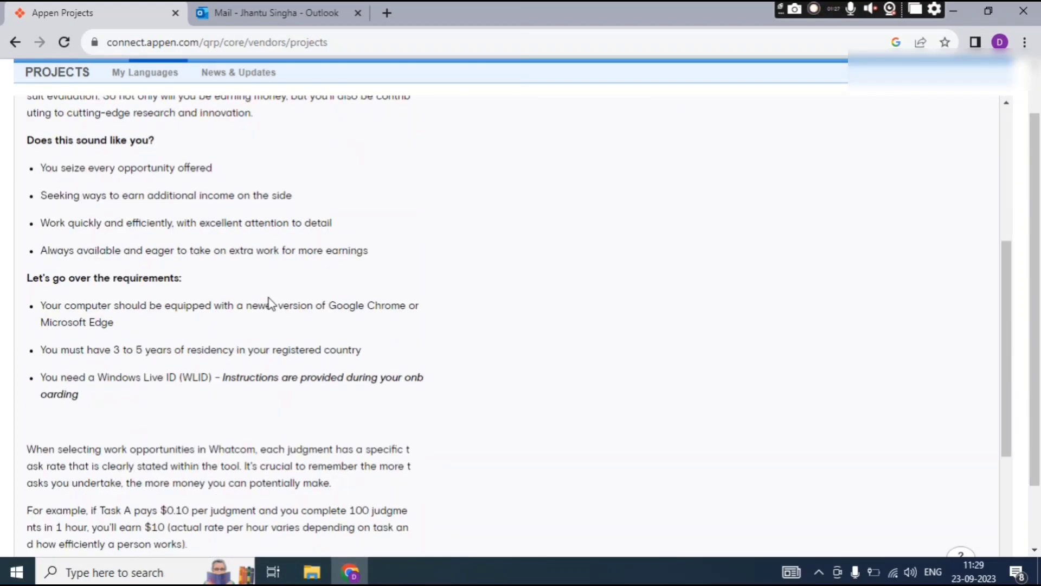
pyautogui.scroll(4, 269, 301)
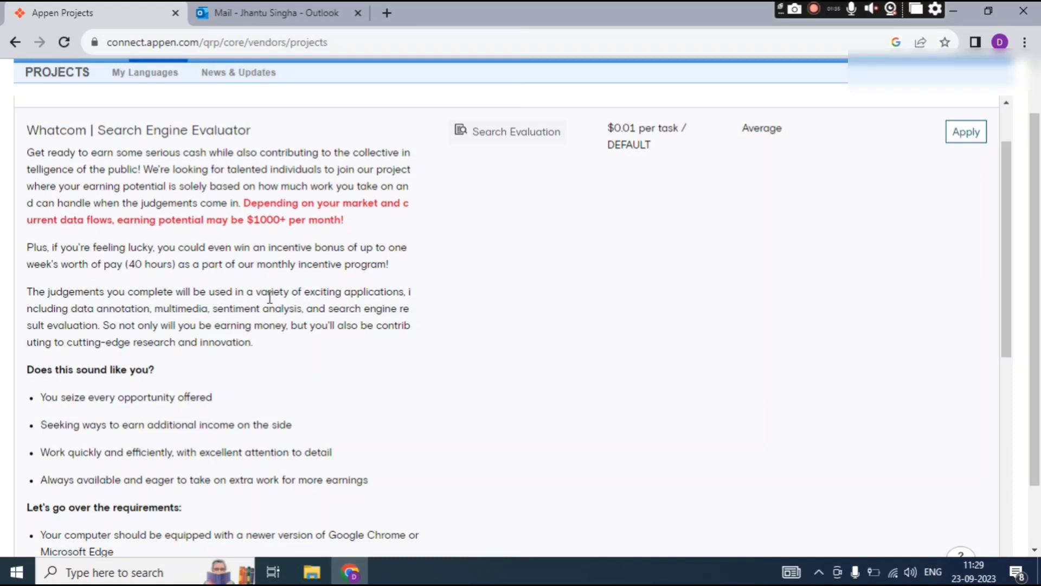
pyautogui.scroll(-3, 270, 298)
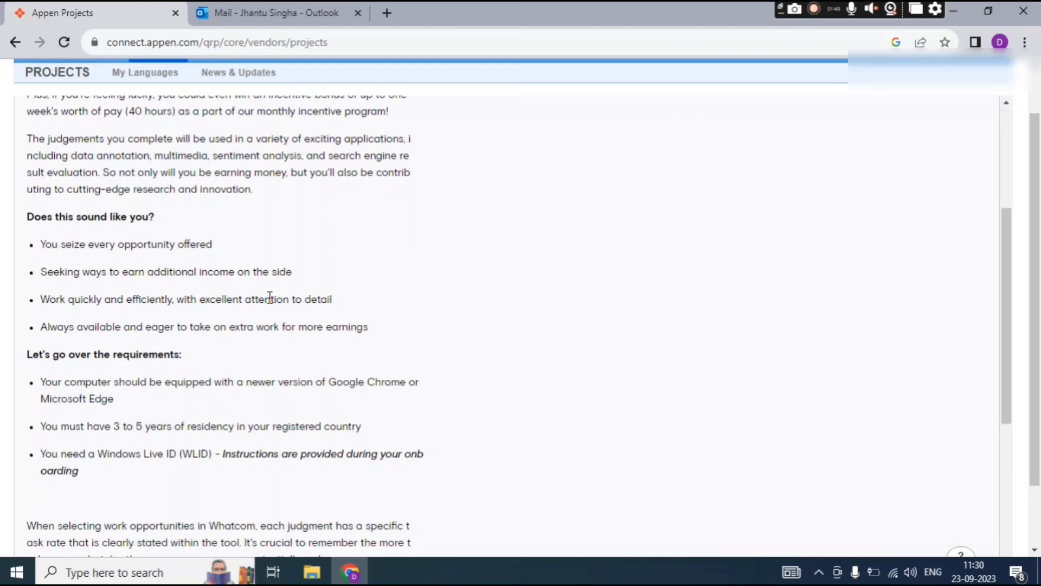
pyautogui.scroll(3, 269, 298)
pyautogui.scroll(-2, 269, 297)
pyautogui.scroll(2, 269, 298)
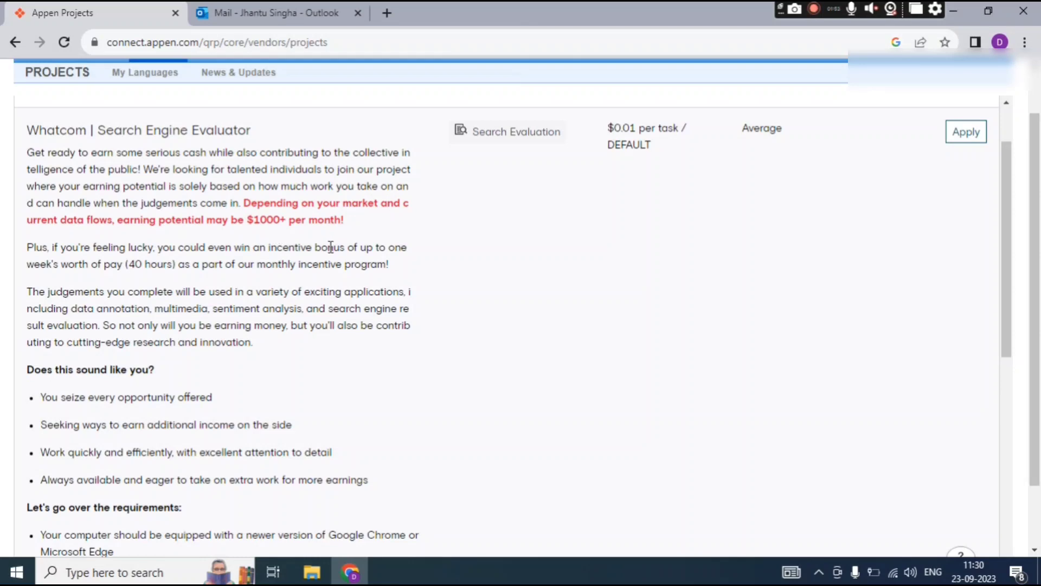
pyautogui.scroll(-8, 331, 247)
pyautogui.scroll(3, 330, 245)
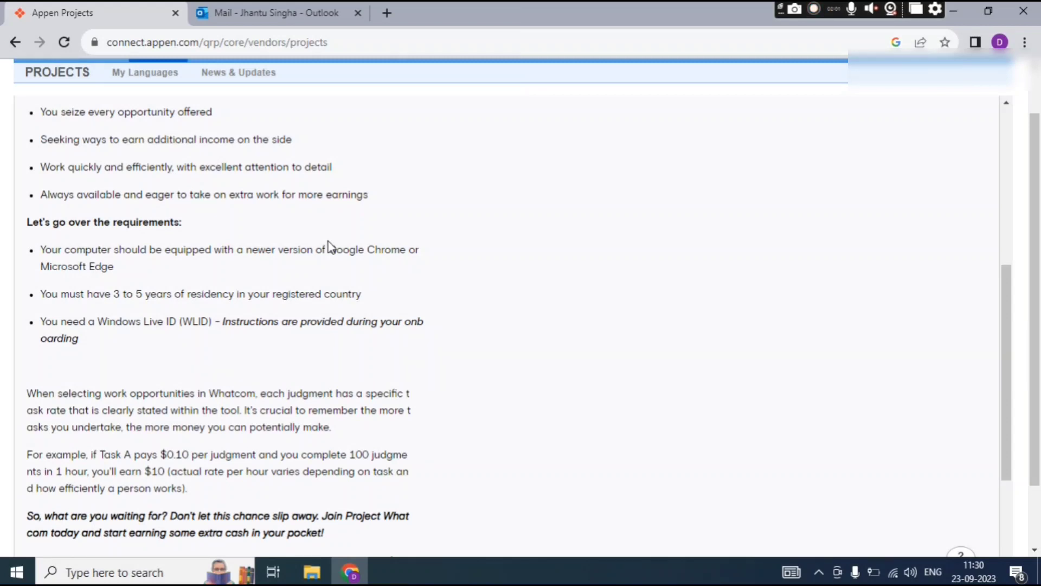
pyautogui.scroll(-3, 328, 245)
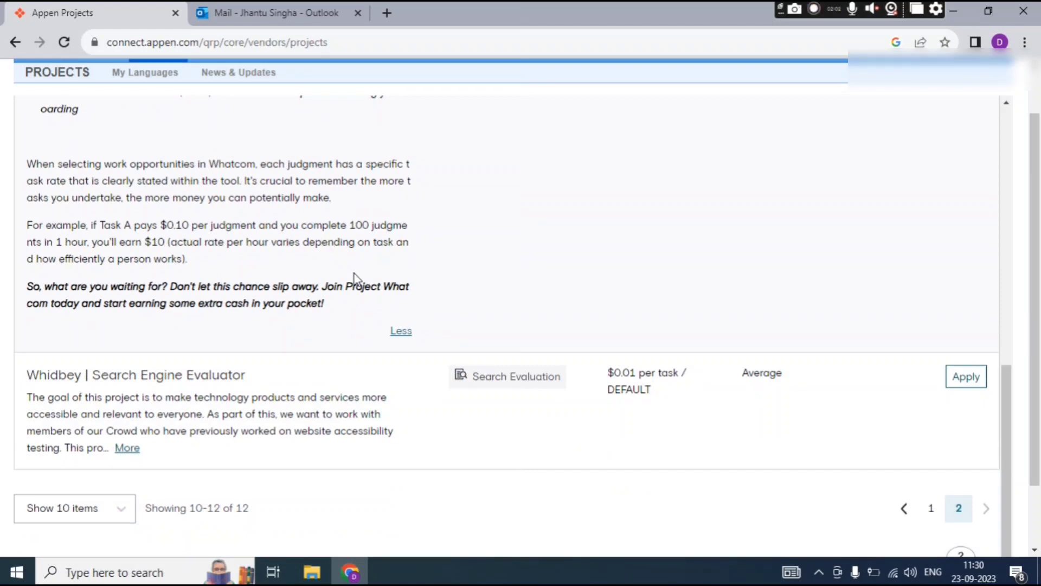
pyautogui.scroll(9, 355, 274)
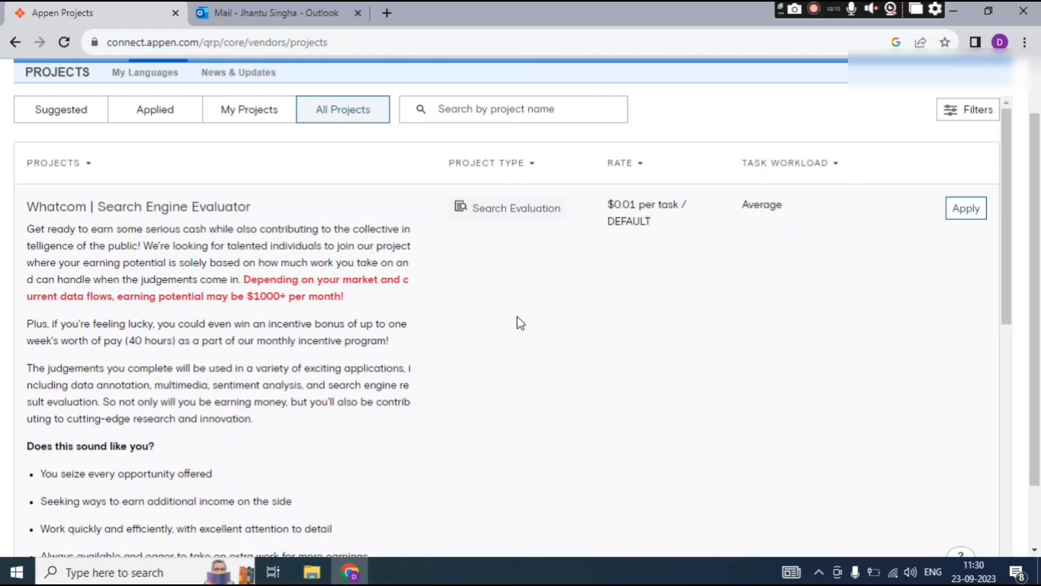
# Apply to Whatcom with English (India) as the language and proceed to the required-information form.
pyautogui.click(965, 213)
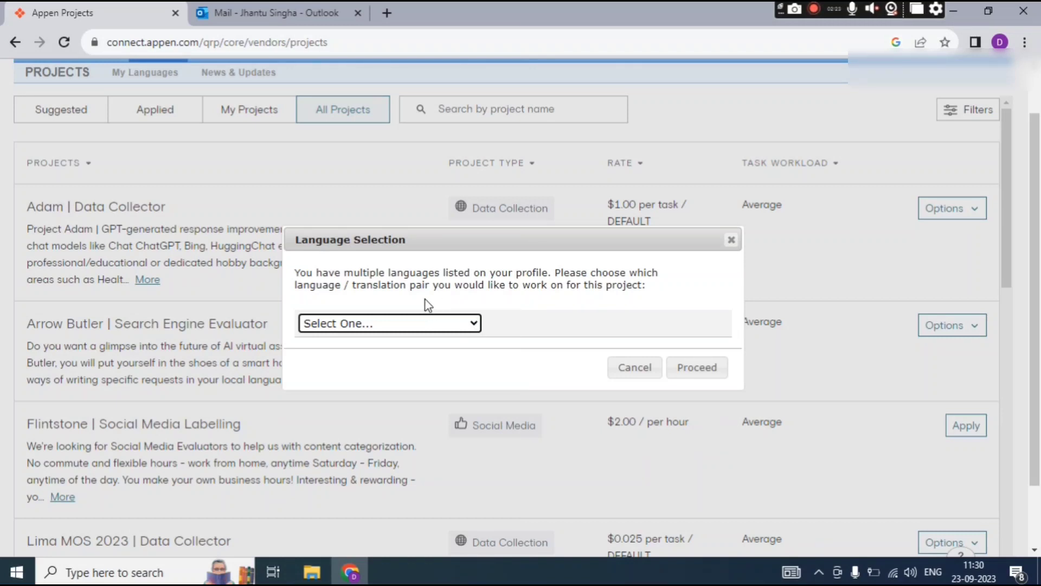
pyautogui.click(459, 326)
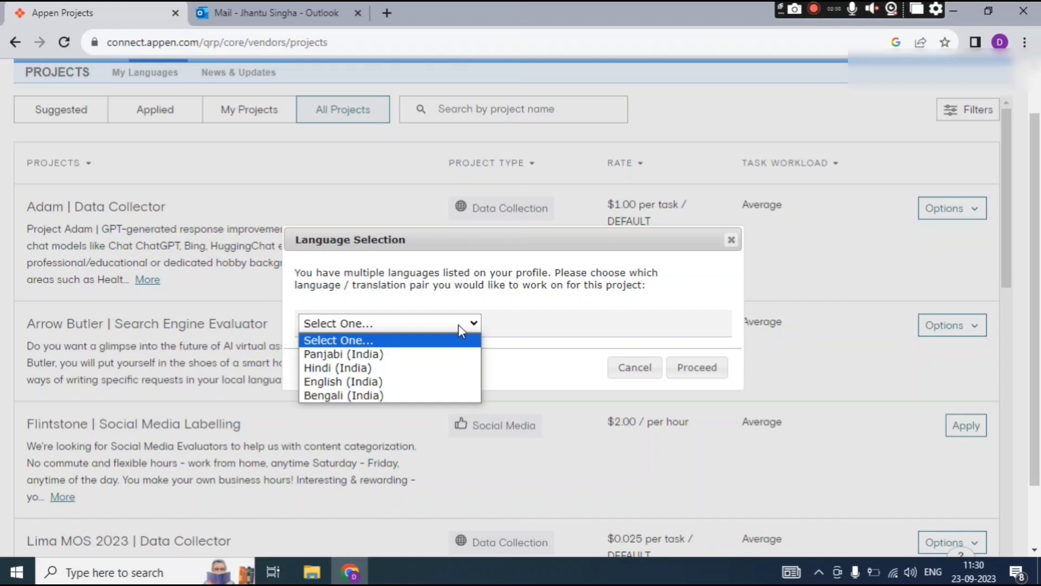
pyautogui.click(375, 382)
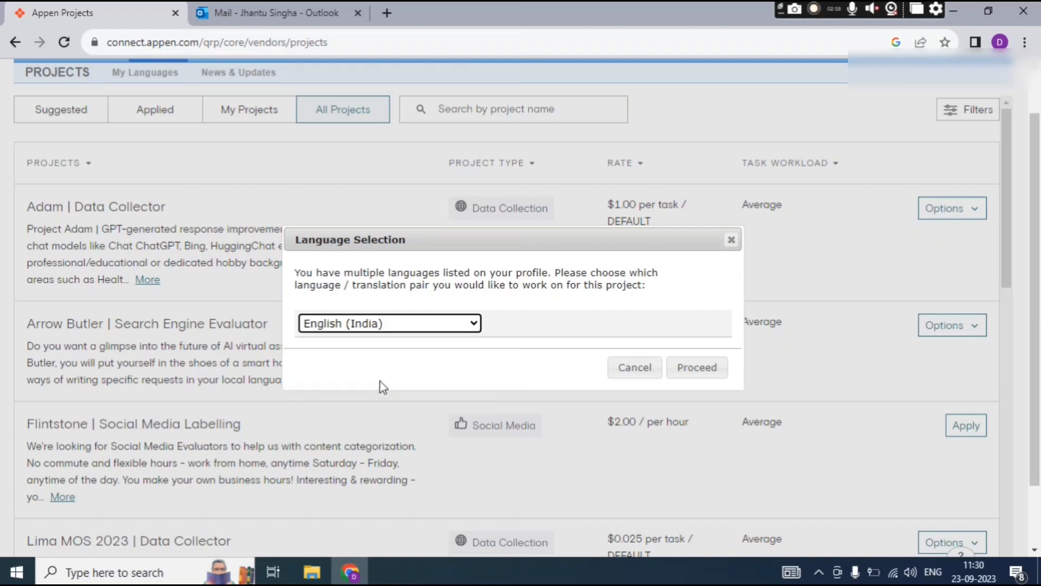
pyautogui.scroll(-2, 587, 317)
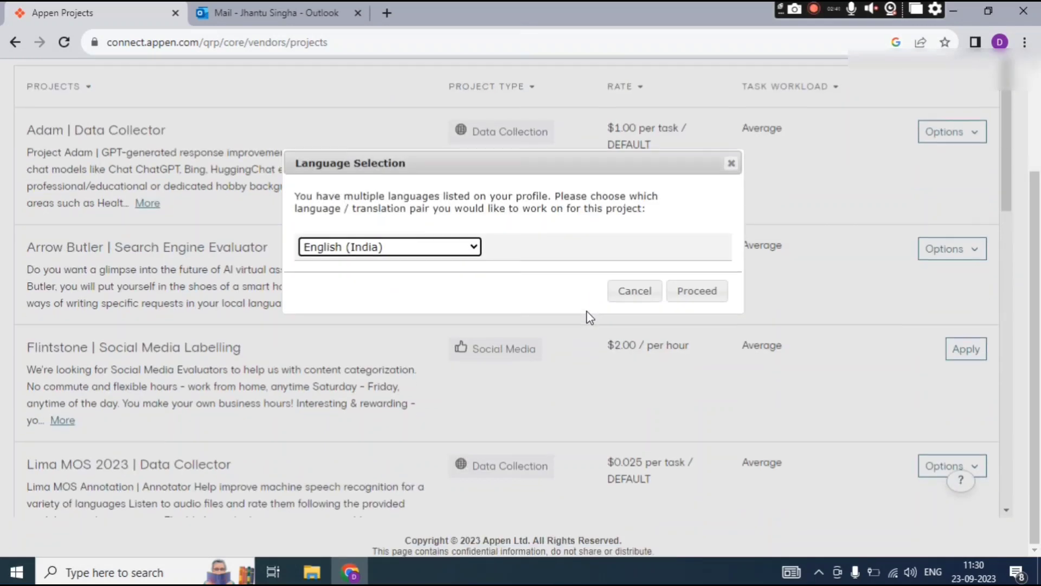
pyautogui.click(698, 291)
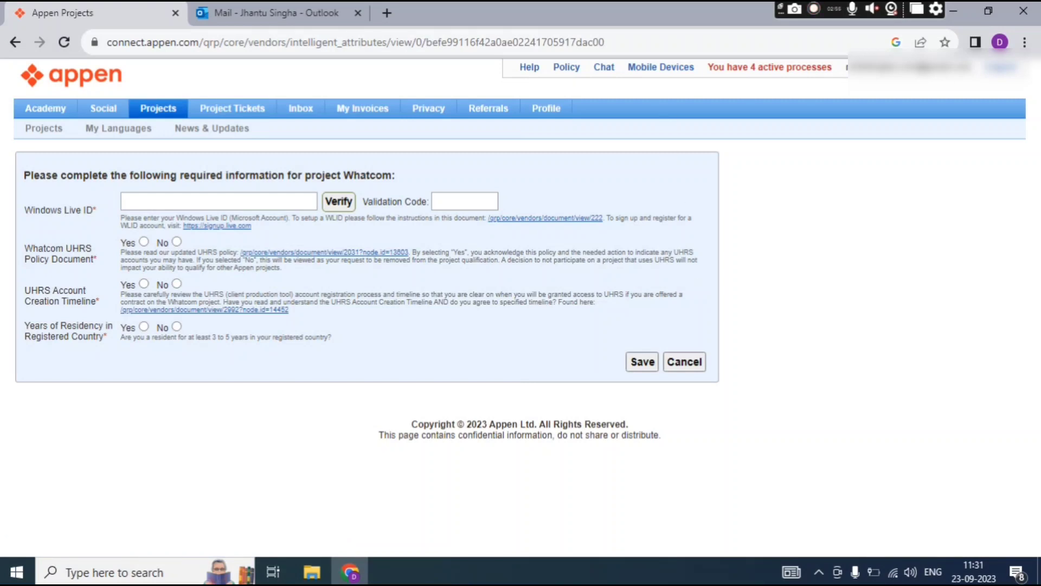
pyautogui.click(126, 203)
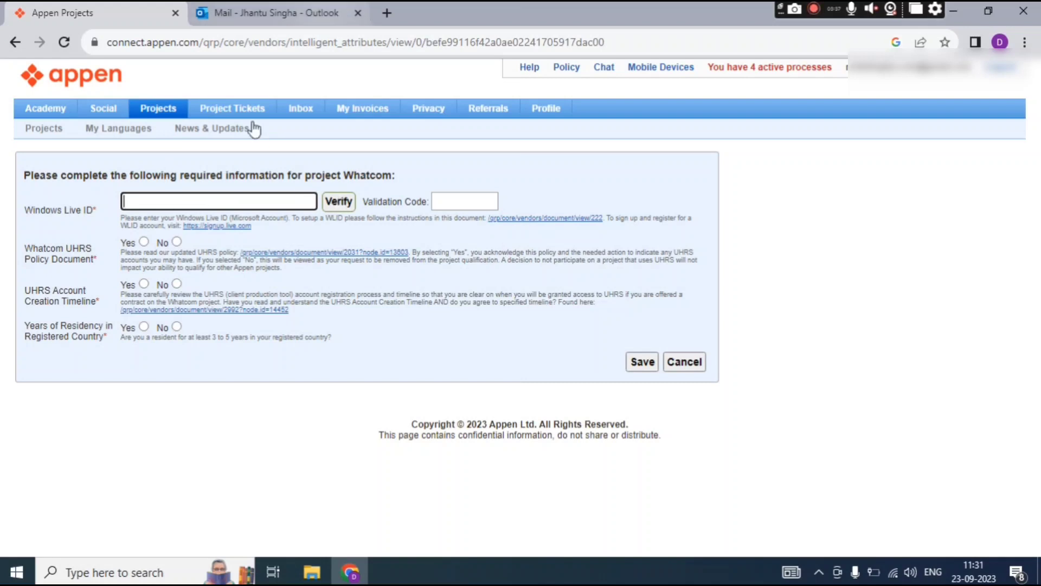
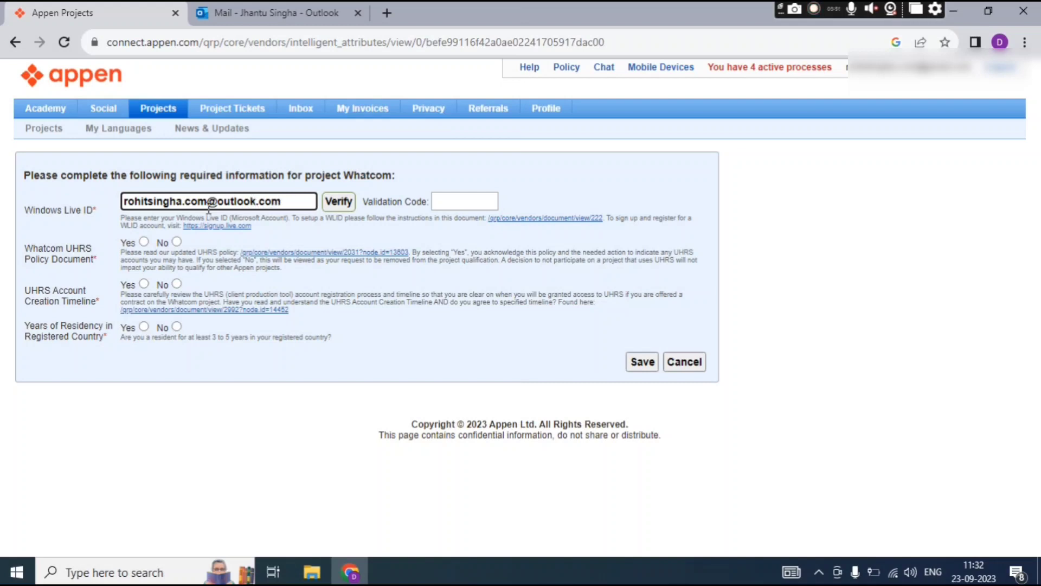
# Enter the Outlook account e-mail address as the Windows Live ID and submit it with Verify.
pyautogui.click(337, 202)
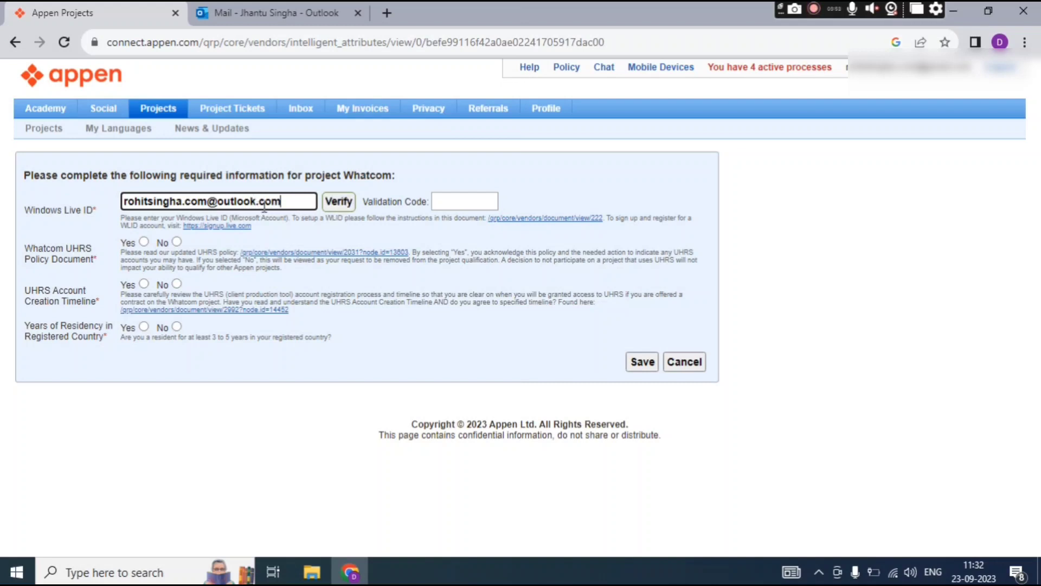
pyautogui.click(334, 204)
pyautogui.tripleClick(267, 202)
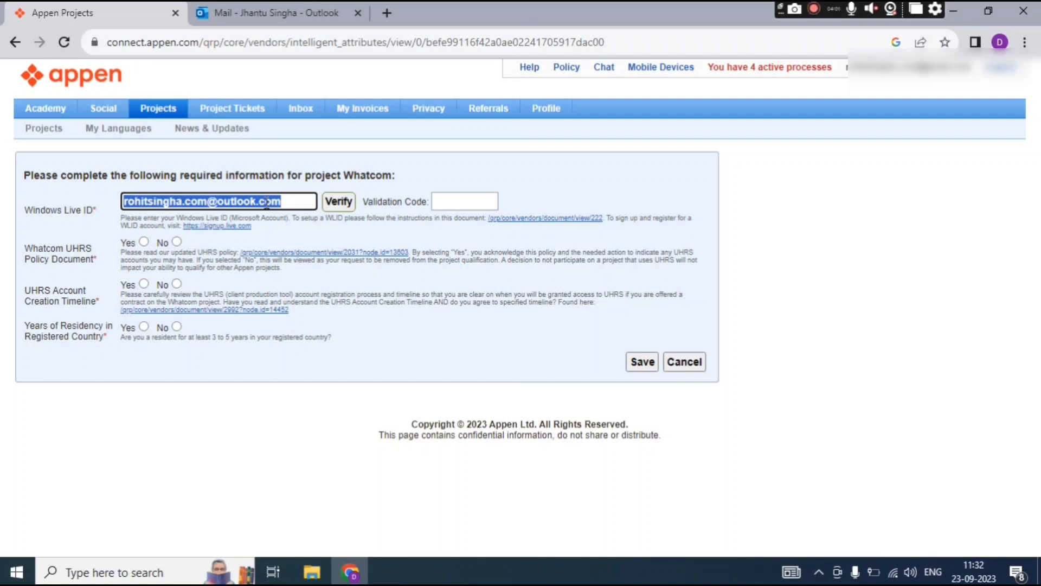
pyautogui.click(468, 209)
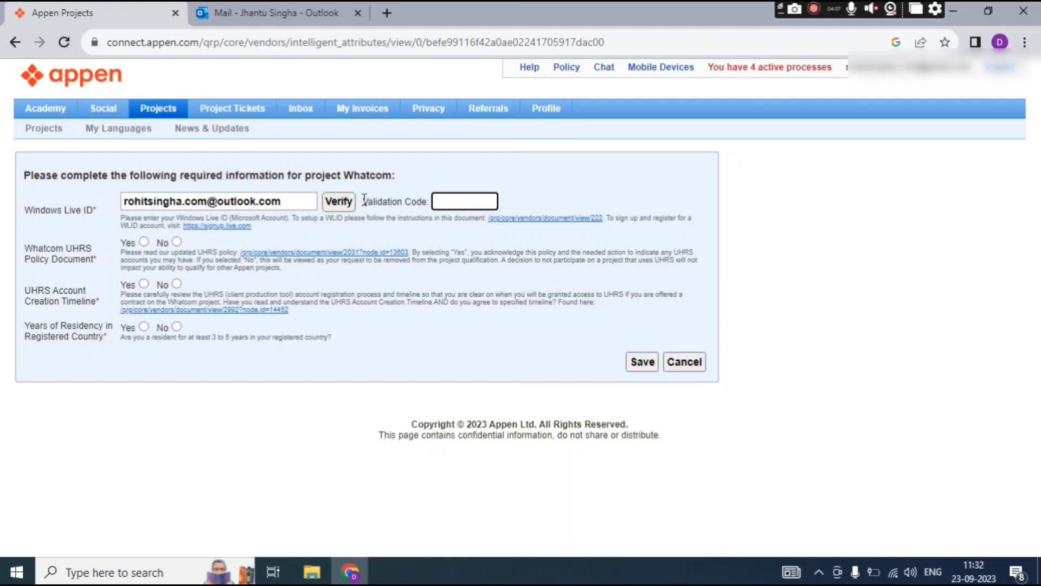
pyautogui.doubleClick(290, 197)
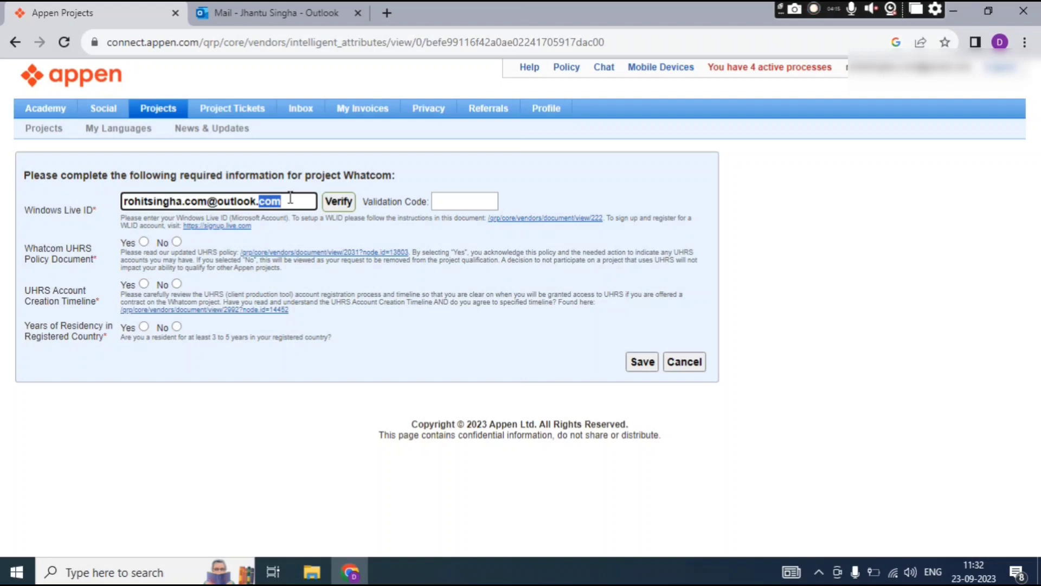
pyautogui.click(338, 209)
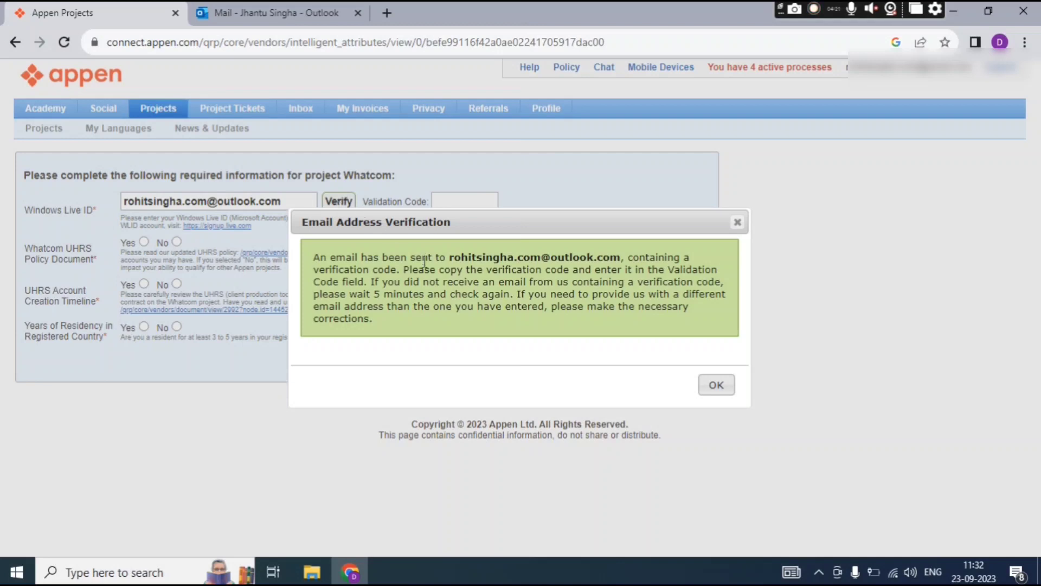
# Check the e-mail address in the verification notice, then switch to the Outlook inbox.
pyautogui.moveTo(449, 257); pyautogui.dragTo(606, 255)
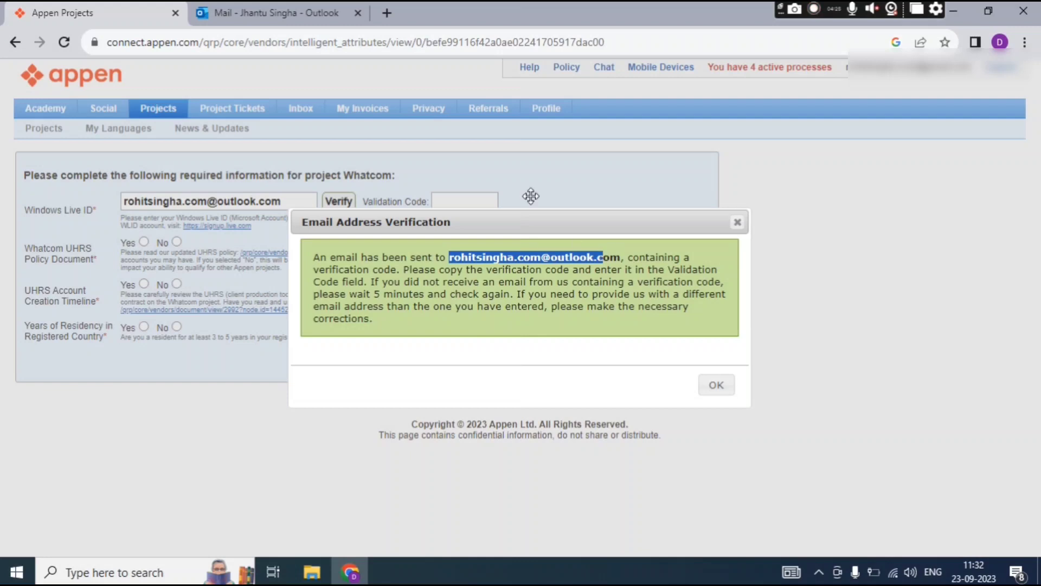
pyautogui.hotkey('ctrl', 'Tab')
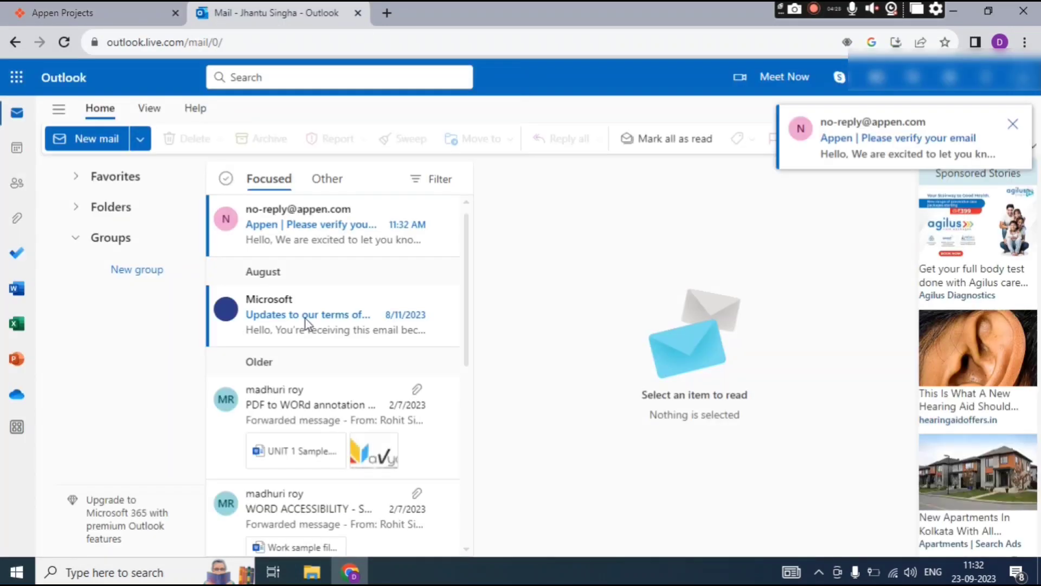
# Open Appen's 'Please verify your email' message, copy its verification code, and return to Appen.
pyautogui.click(316, 239)
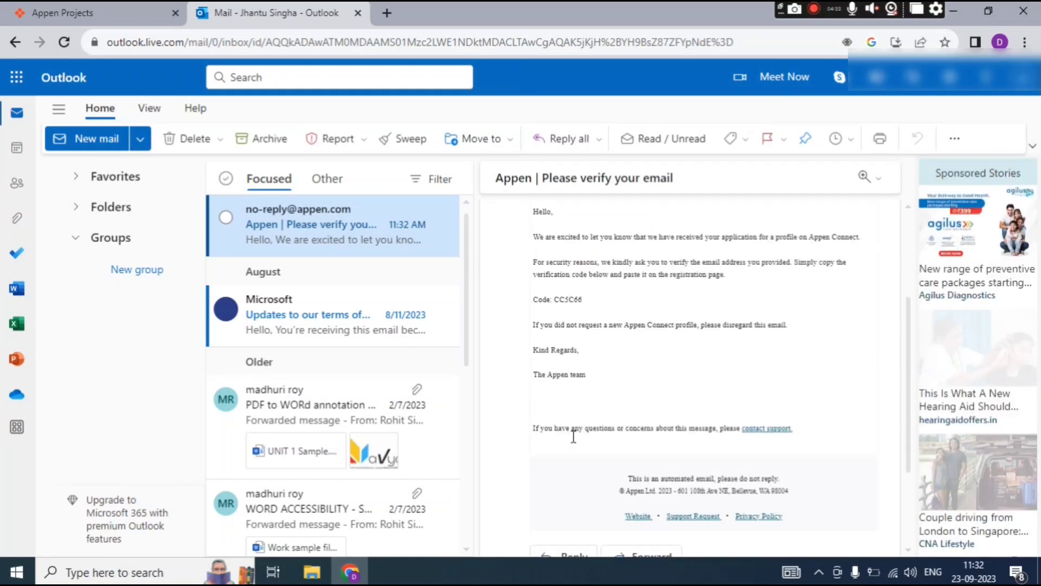
pyautogui.doubleClick(575, 471)
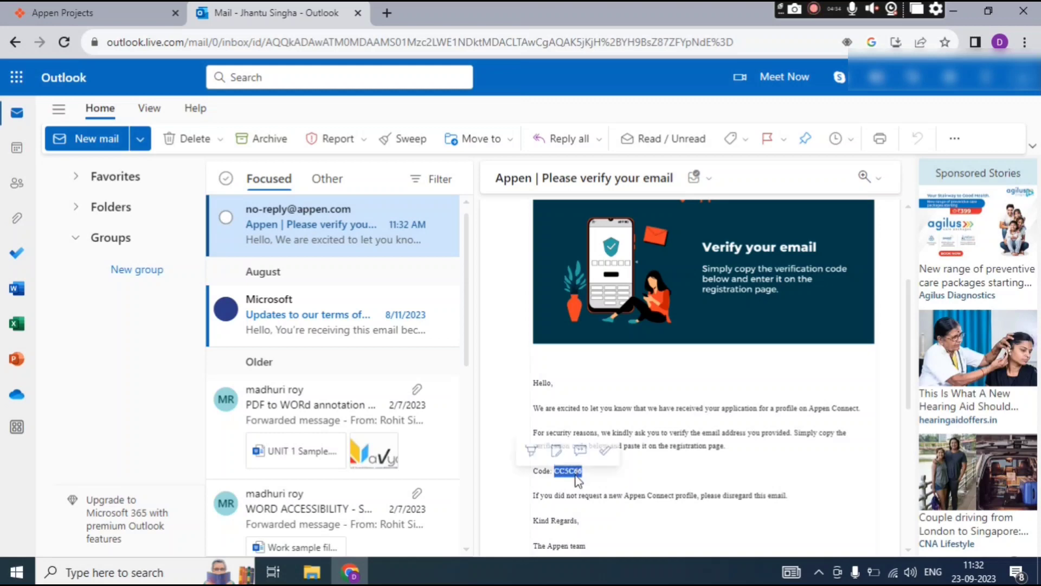
pyautogui.rightClick(576, 472)
pyautogui.click(594, 361)
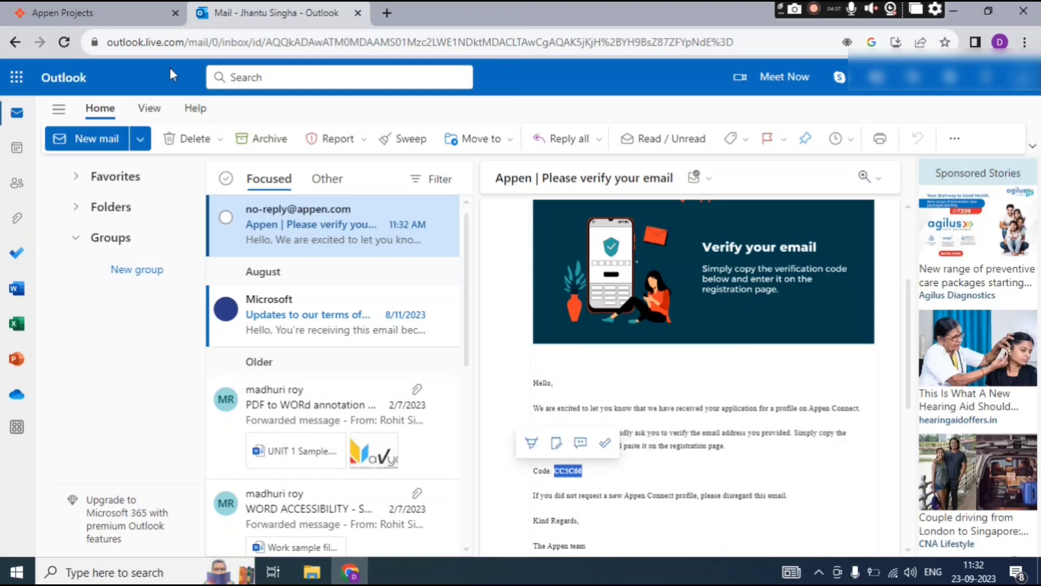
pyautogui.click(76, 13)
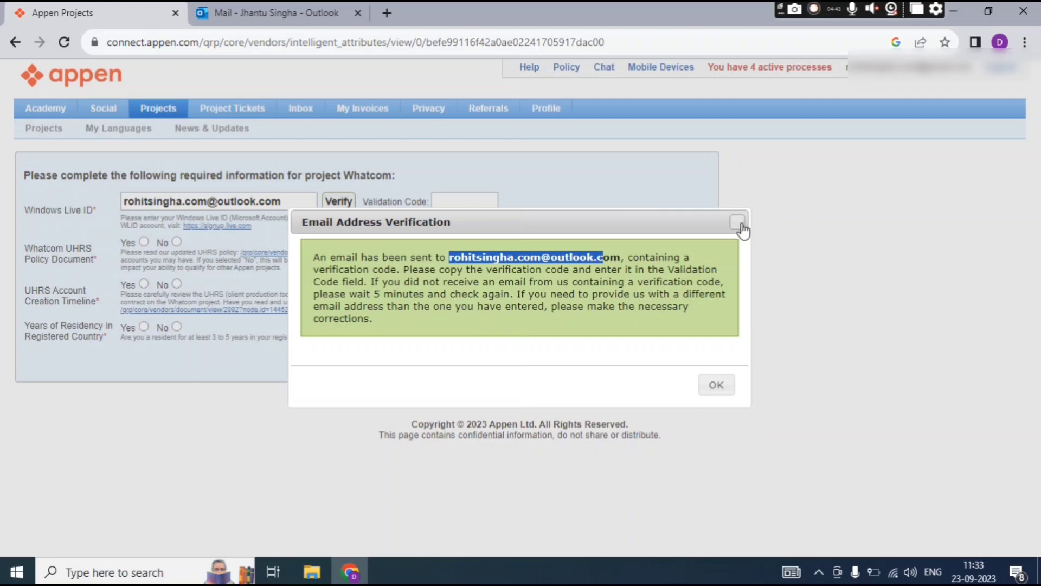
# Dismiss the verification notice and paste the e-mailed code into Validation Code.
pyautogui.click(737, 222)
pyautogui.click(457, 200)
pyautogui.rightClick(454, 198)
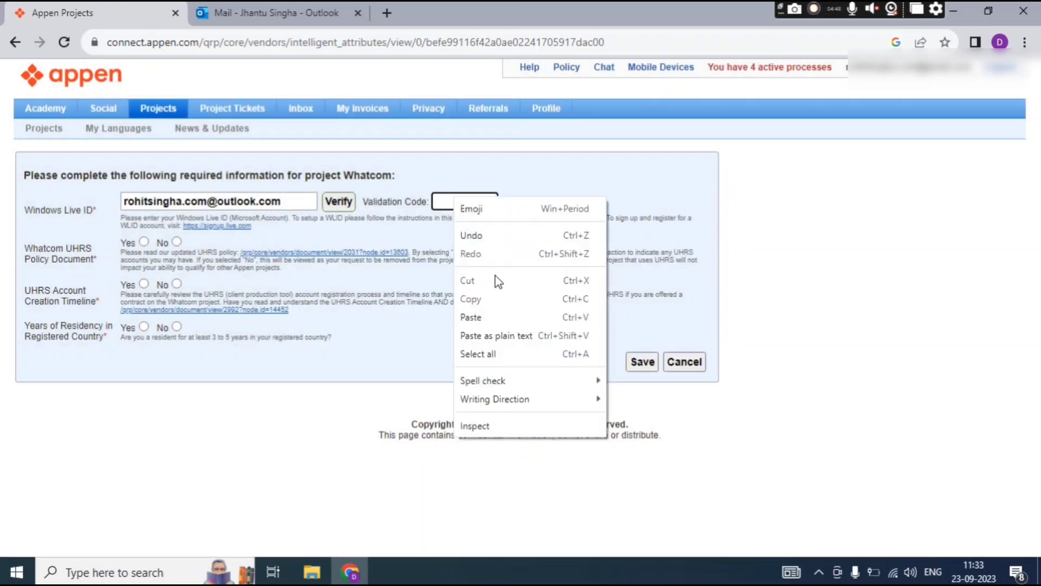
pyautogui.click(472, 317)
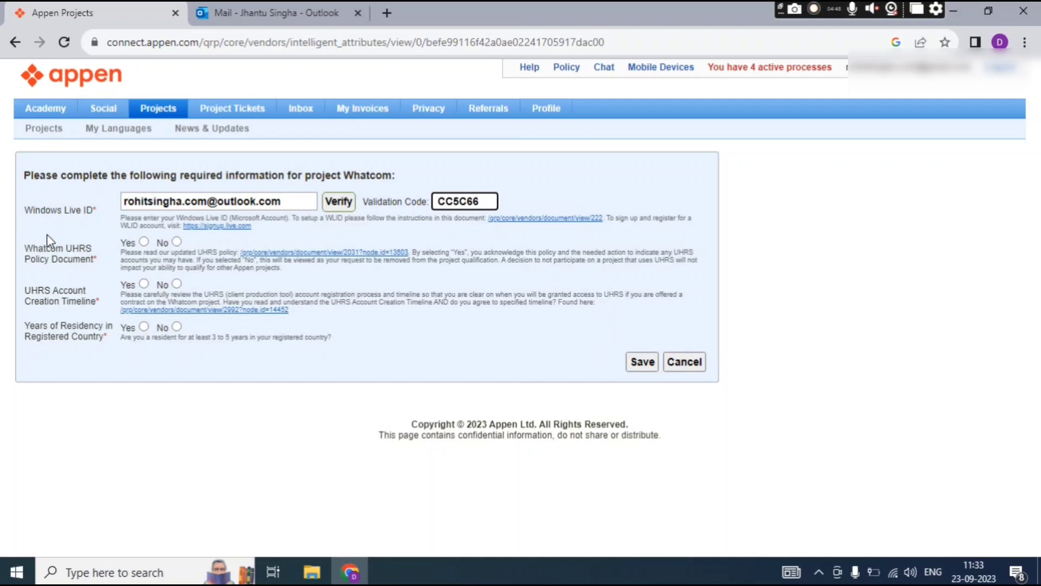
# Answer Yes to UHRS Policy Document, Account Creation Timeline and Years of Residency, then save.
pyautogui.click(144, 242)
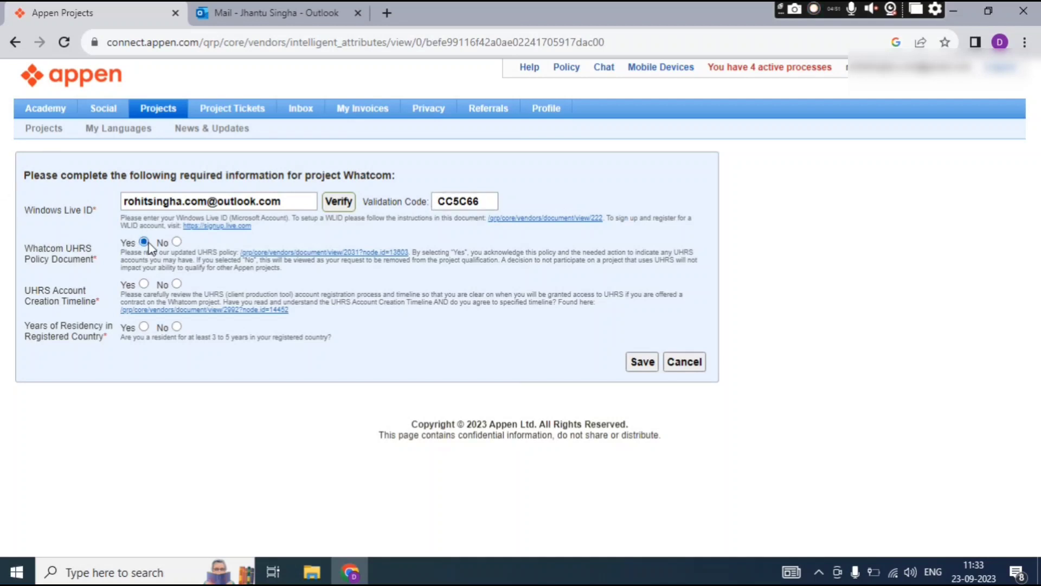
pyautogui.click(144, 284)
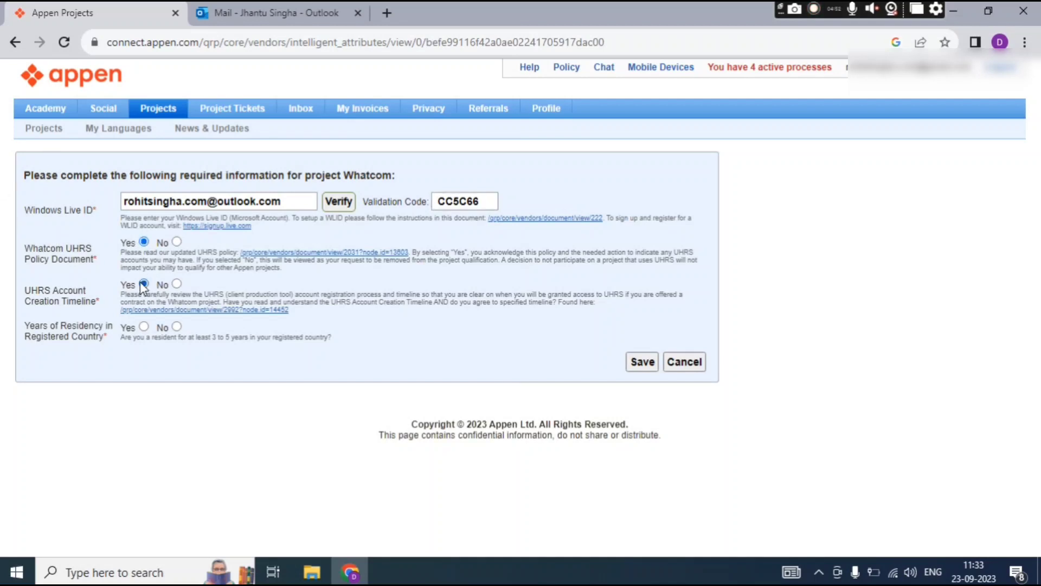
pyautogui.click(143, 326)
pyautogui.click(641, 363)
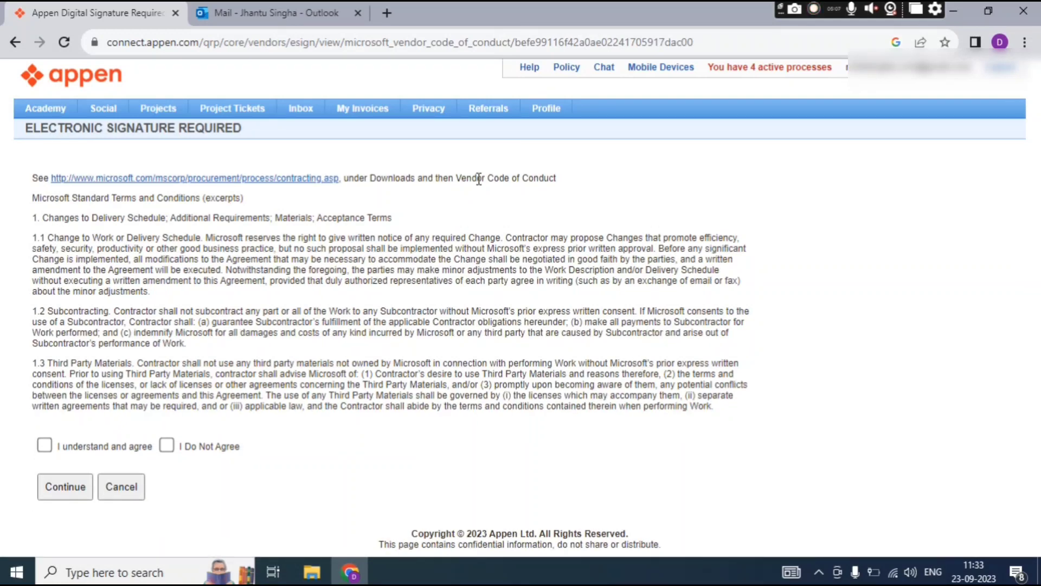
# Open the microsoft.com procurement link from the signature page in a new tab.
pyautogui.rightClick(263, 183)
pyautogui.click(296, 192)
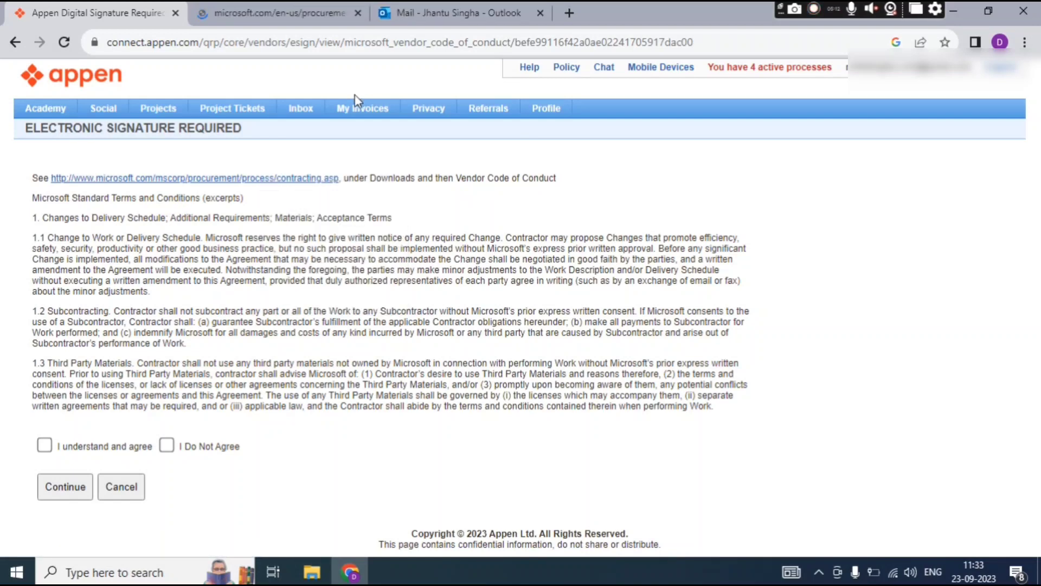
# Read the Microsoft Procurement welcome page down to its footer, then return to the Appen signature page.
pyautogui.click(295, 15)
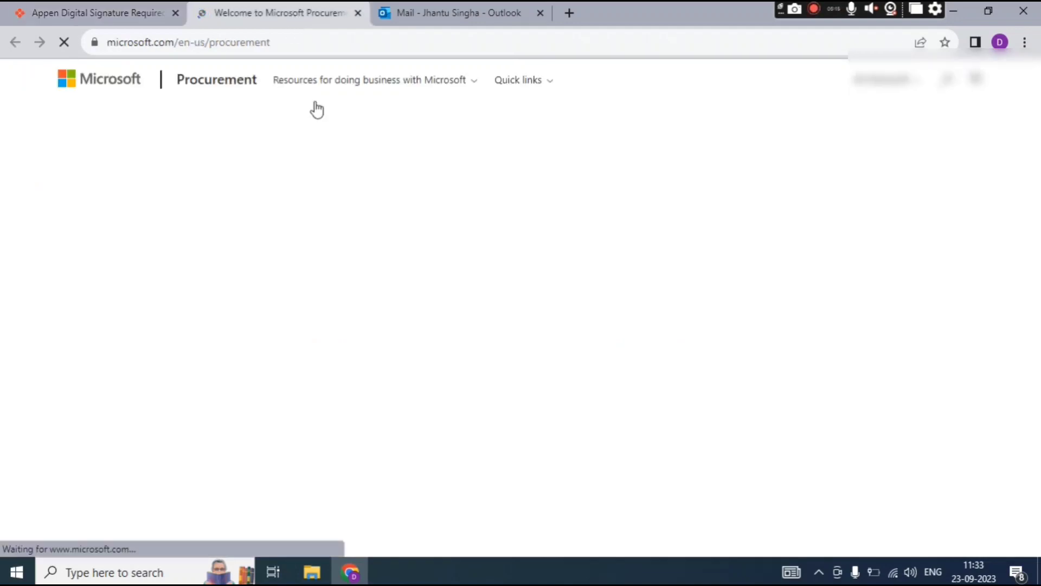
pyautogui.scroll(-10, 324, 311)
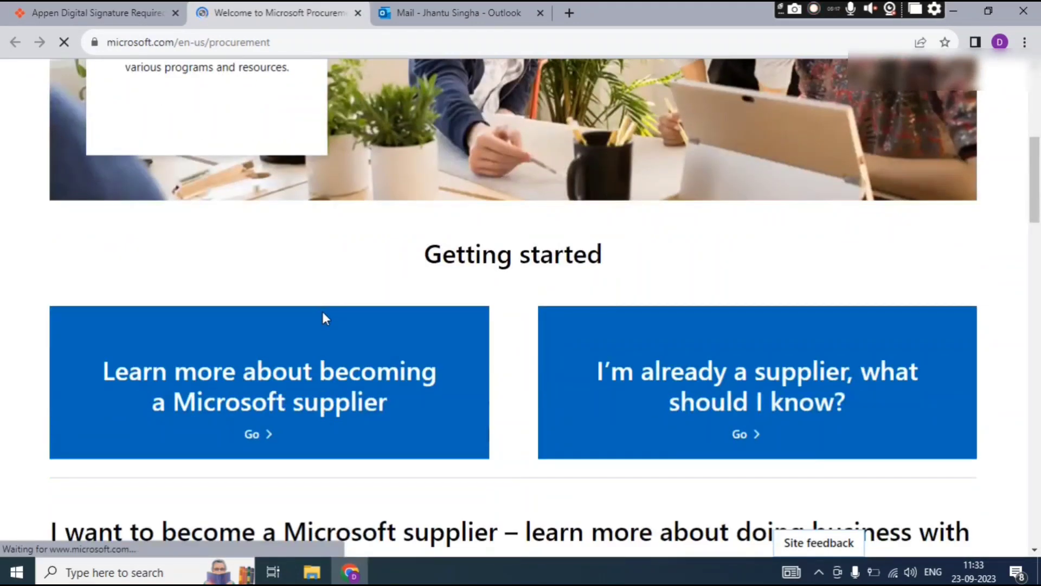
pyautogui.scroll(-5, 323, 312)
pyautogui.scroll(8, 323, 312)
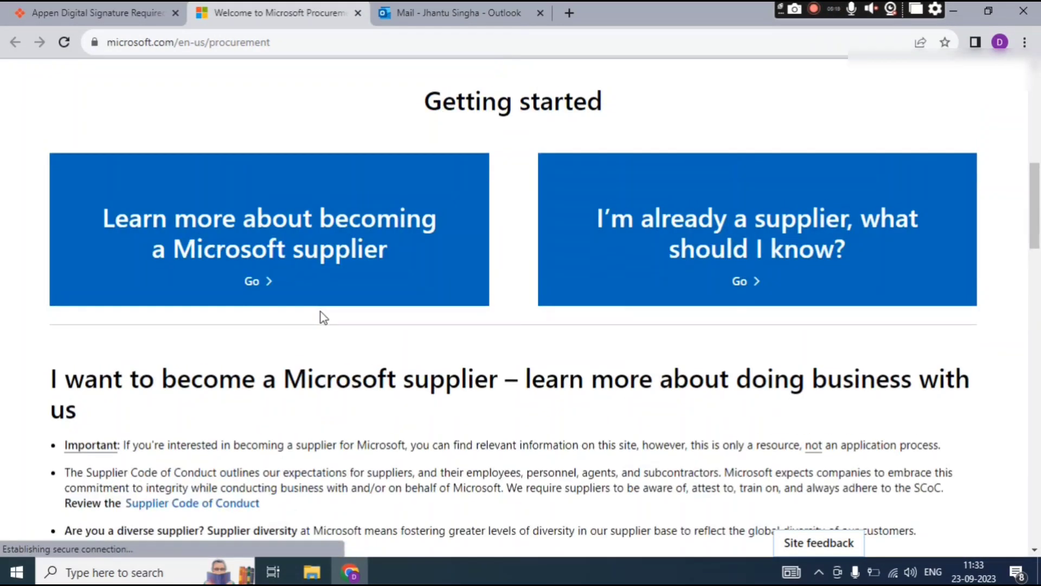
pyautogui.scroll(-3, 321, 311)
pyautogui.scroll(-15, 320, 311)
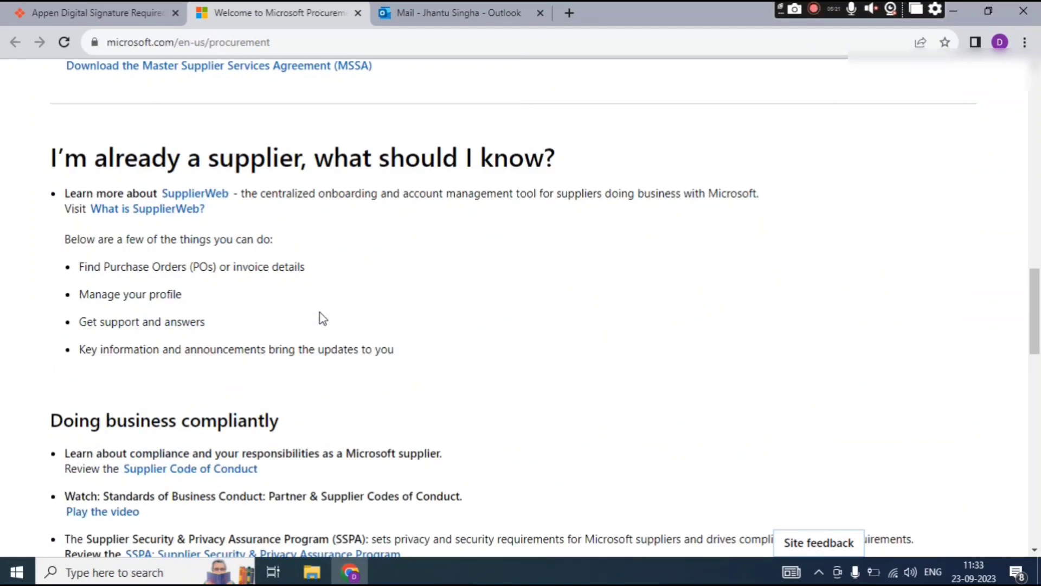
pyautogui.scroll(-12, 319, 312)
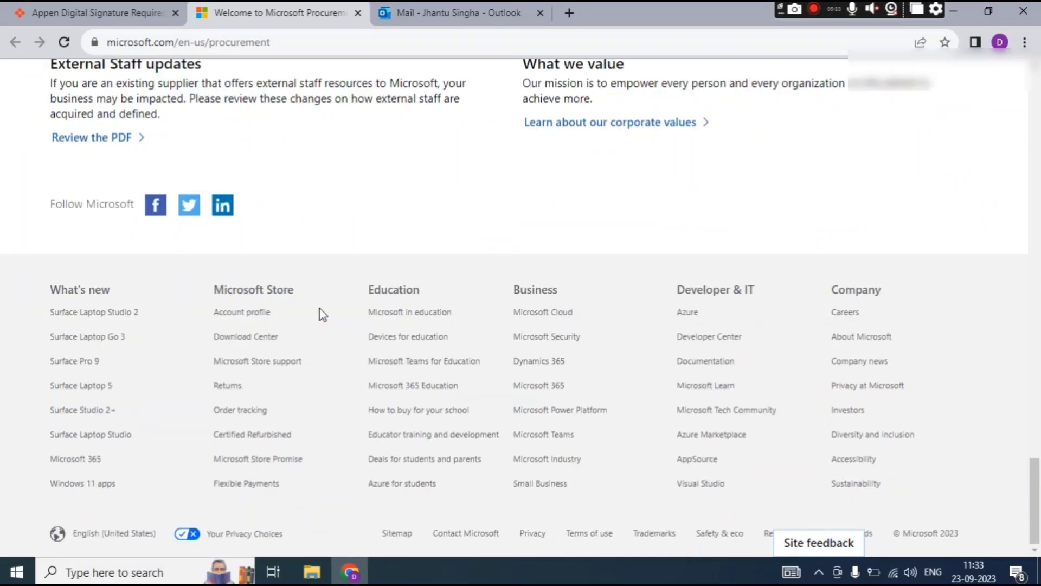
pyautogui.hotkey('ctrl', 'shift', 'Tab')
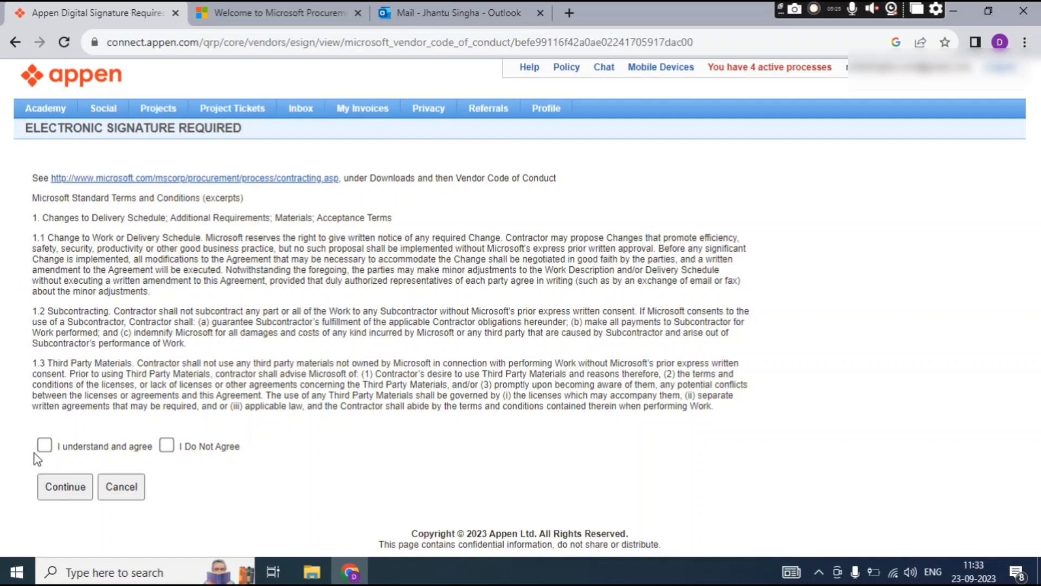
# Select 'I understand and agree' on the Microsoft code of conduct and submit it.
pyautogui.click(45, 446)
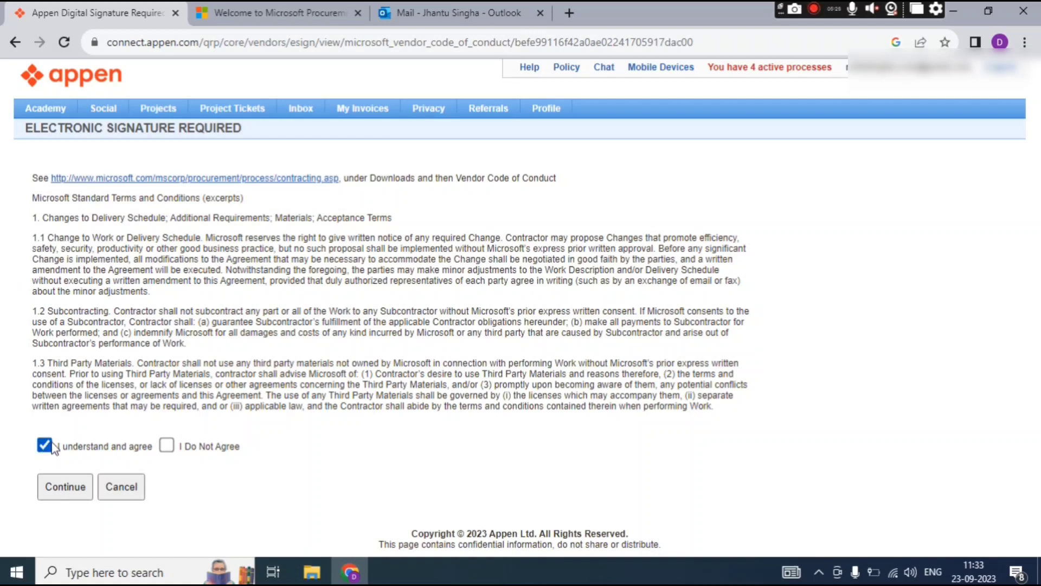
pyautogui.click(168, 447)
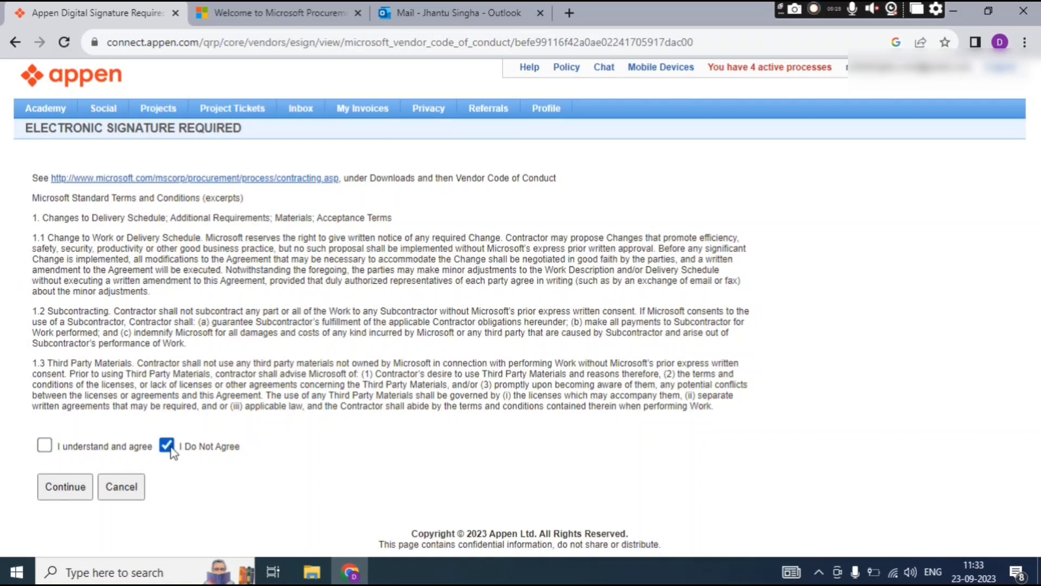
pyautogui.click(51, 448)
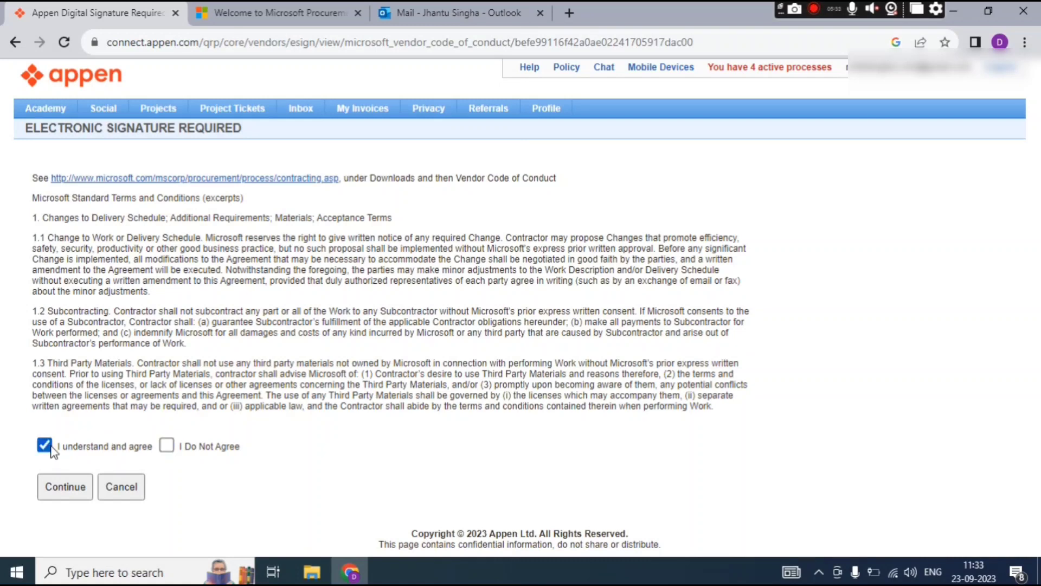
pyautogui.click(65, 489)
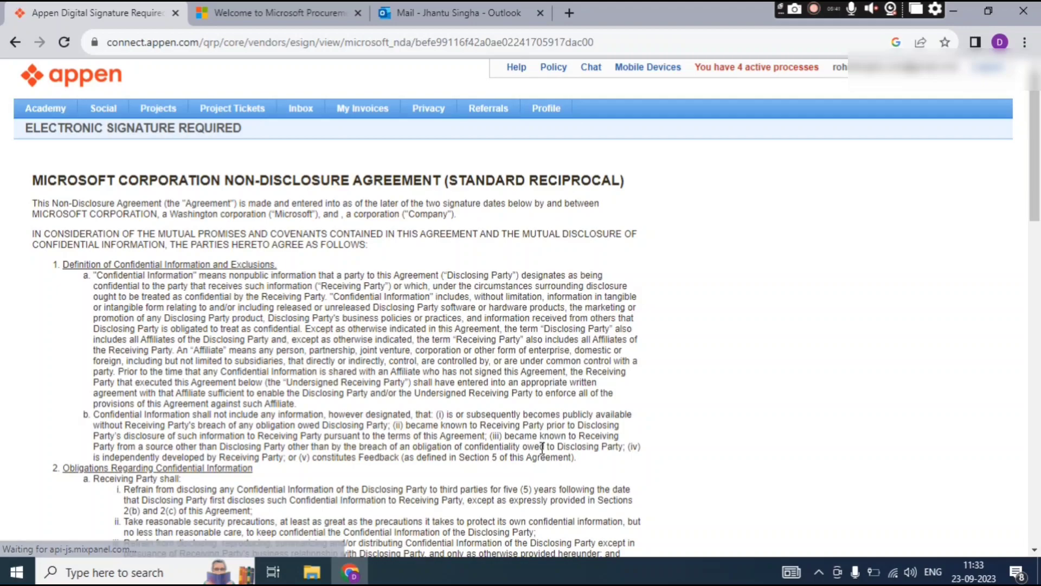
# Scroll down the Microsoft Corporation NDA and tick 'I understand and agree'.
pyautogui.scroll(-15, 641, 425)
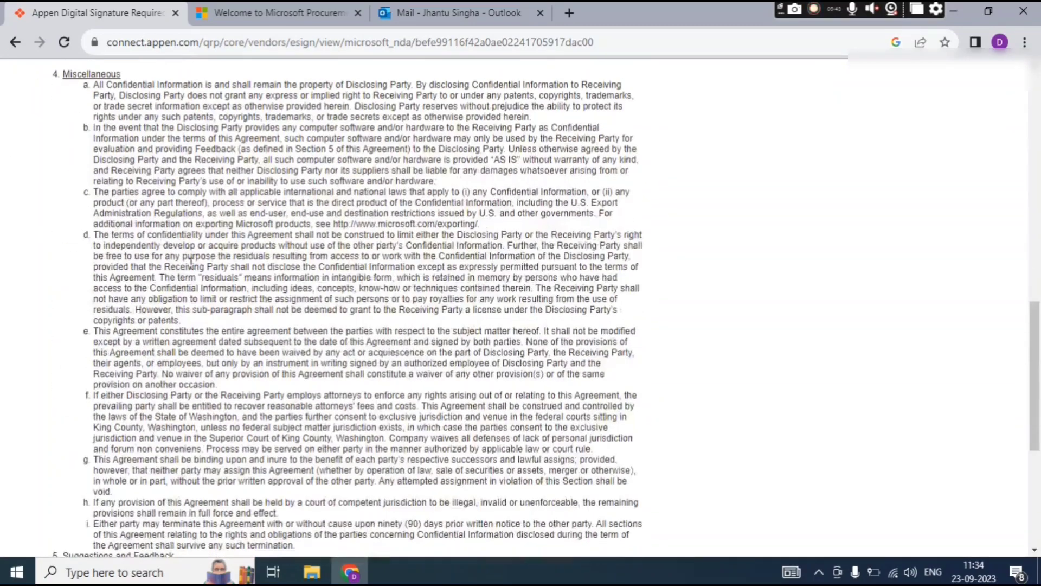
pyautogui.scroll(-6, 191, 262)
pyautogui.click(44, 453)
pyautogui.moveTo(69, 391); pyautogui.dragTo(150, 423)
pyautogui.click(214, 410)
# Review the NDA text once more and submit the signed agreement with Continue.
pyautogui.scroll(15, 222, 392)
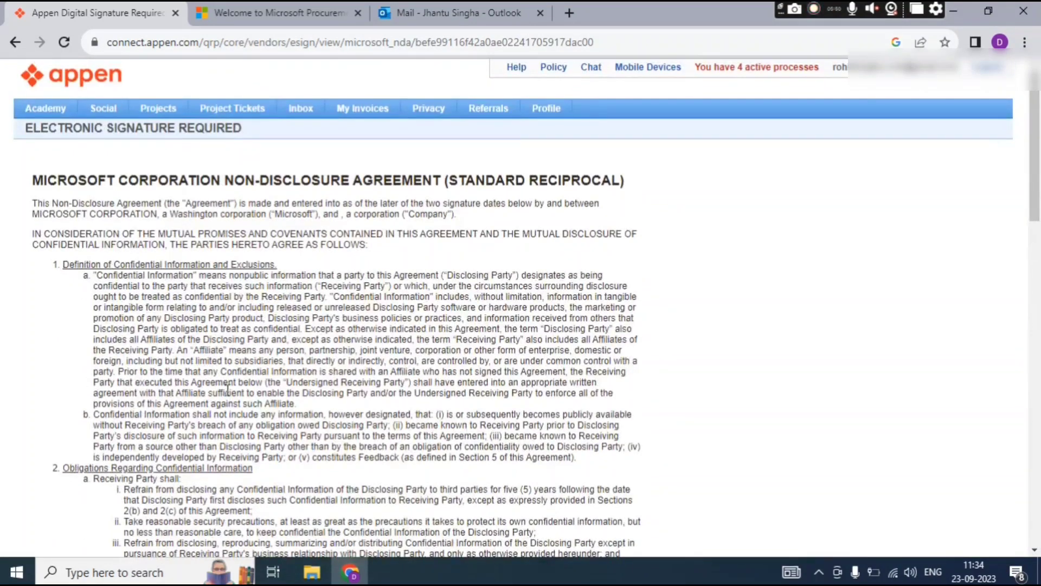
pyautogui.scroll(-5, 227, 387)
pyautogui.scroll(5, 228, 388)
pyautogui.scroll(-6, 175, 302)
pyautogui.scroll(4, 174, 300)
pyautogui.scroll(-4, 174, 299)
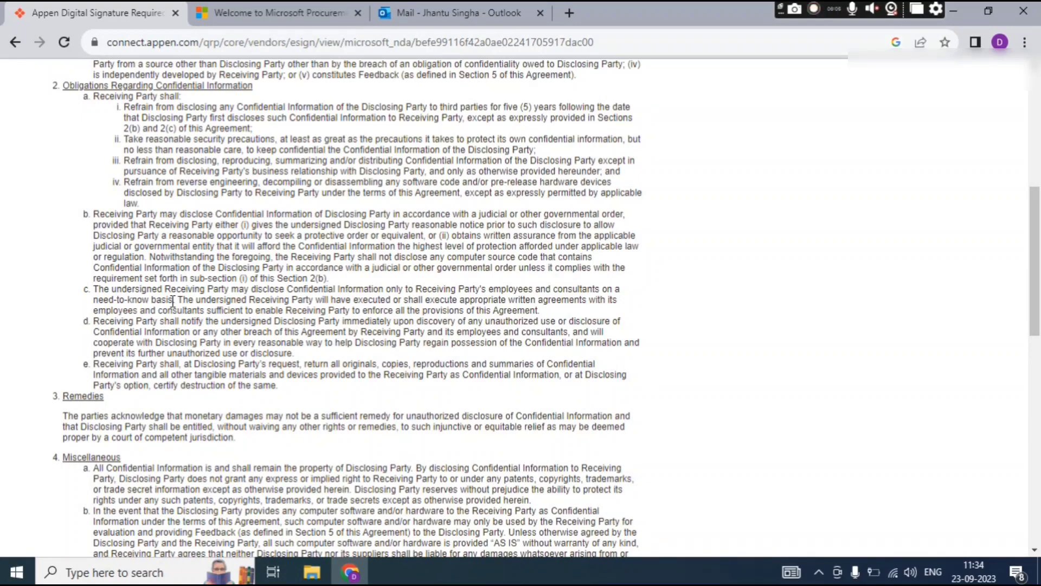
pyautogui.scroll(7, 205, 260)
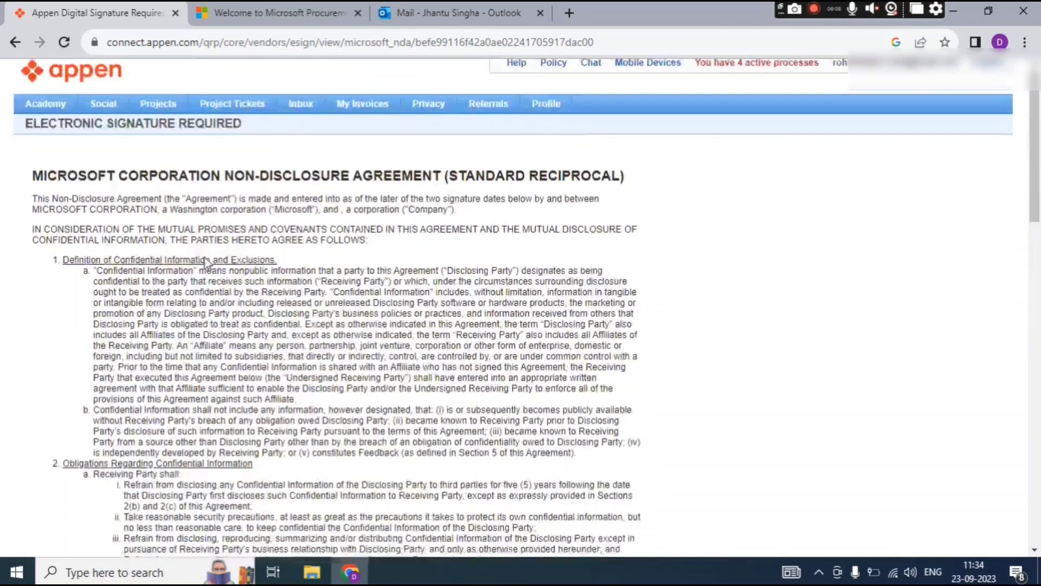
pyautogui.scroll(-20, 205, 260)
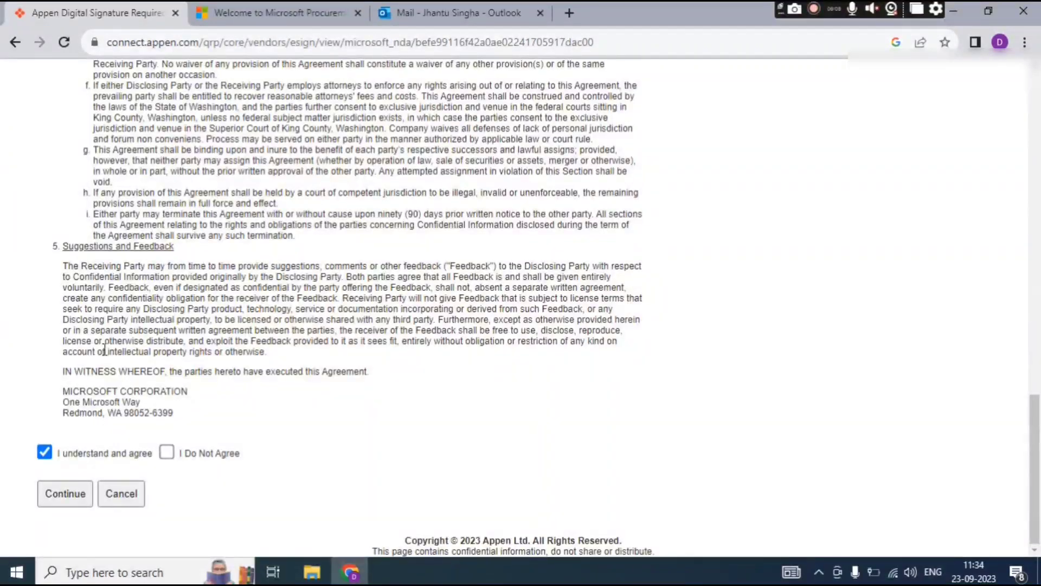
pyautogui.click(65, 492)
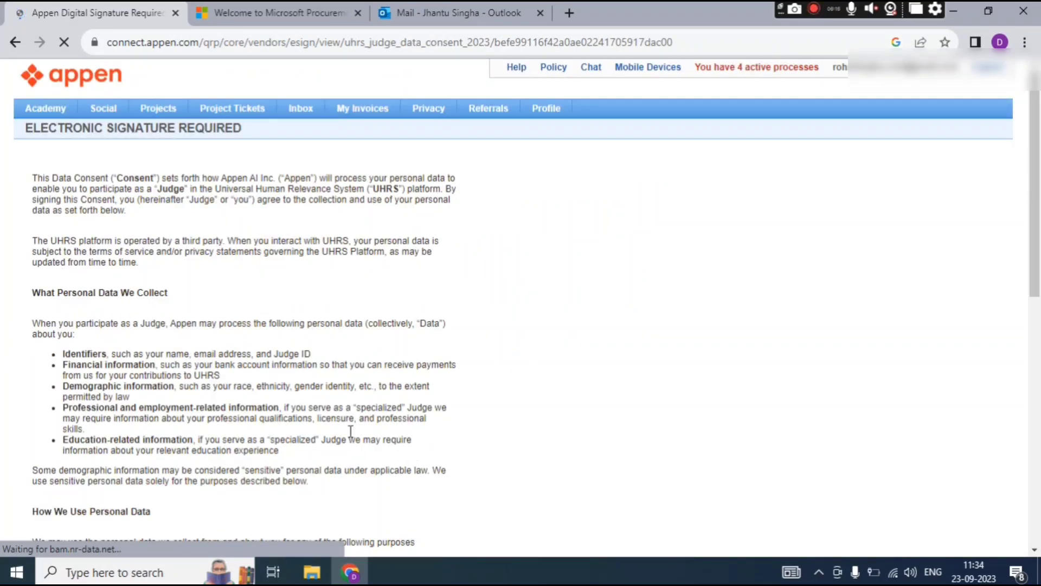
# Scroll to the end of the UHRS Judge Data Consent, tick 'I understand and agree' and continue.
pyautogui.scroll(-3, 163, 265)
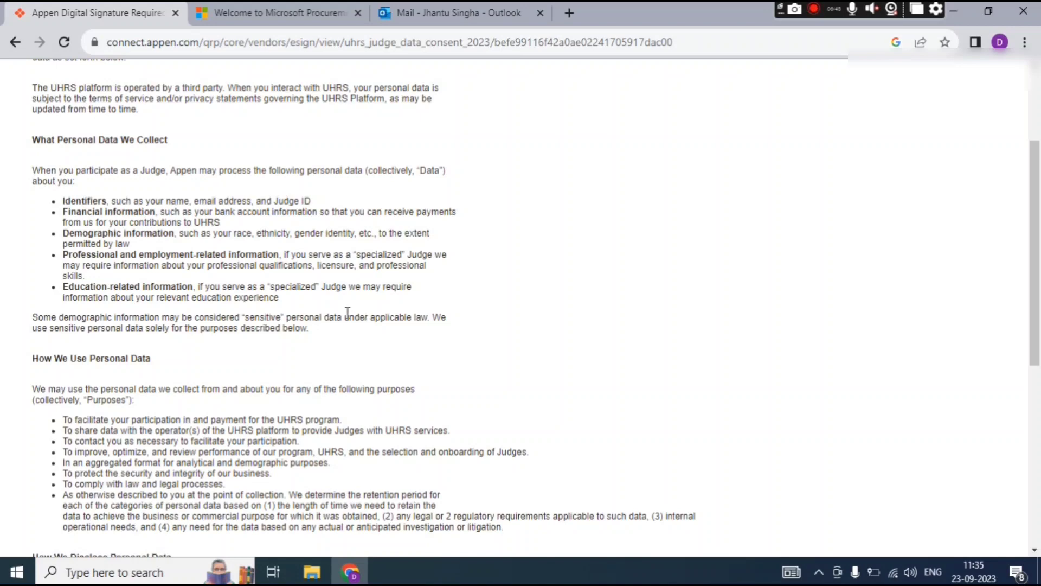
pyautogui.scroll(-4, 345, 311)
pyautogui.scroll(-3, 345, 310)
pyautogui.scroll(7, 321, 273)
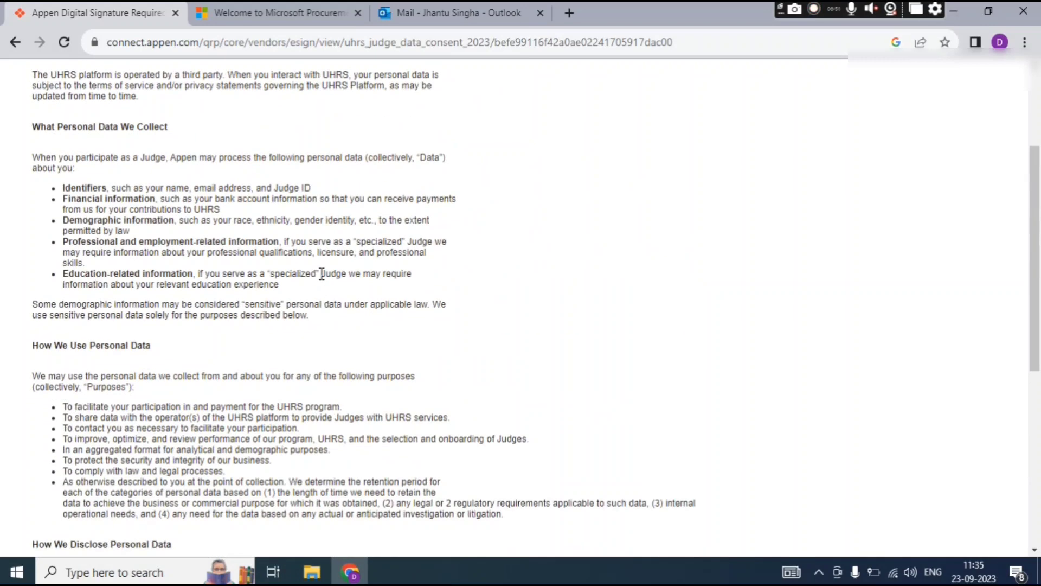
pyautogui.scroll(-3, 322, 273)
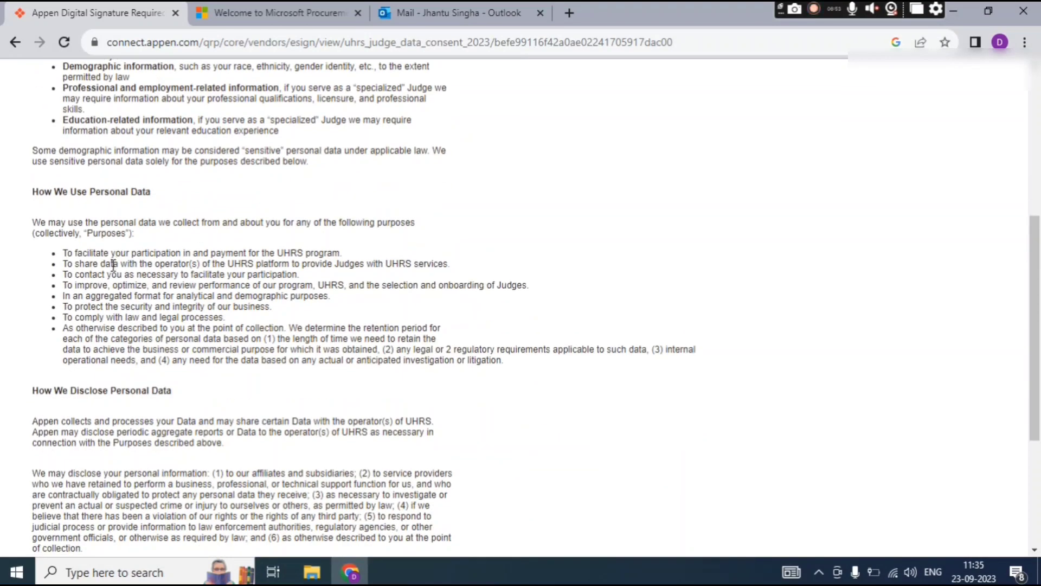
pyautogui.scroll(-4, 113, 264)
pyautogui.click(45, 452)
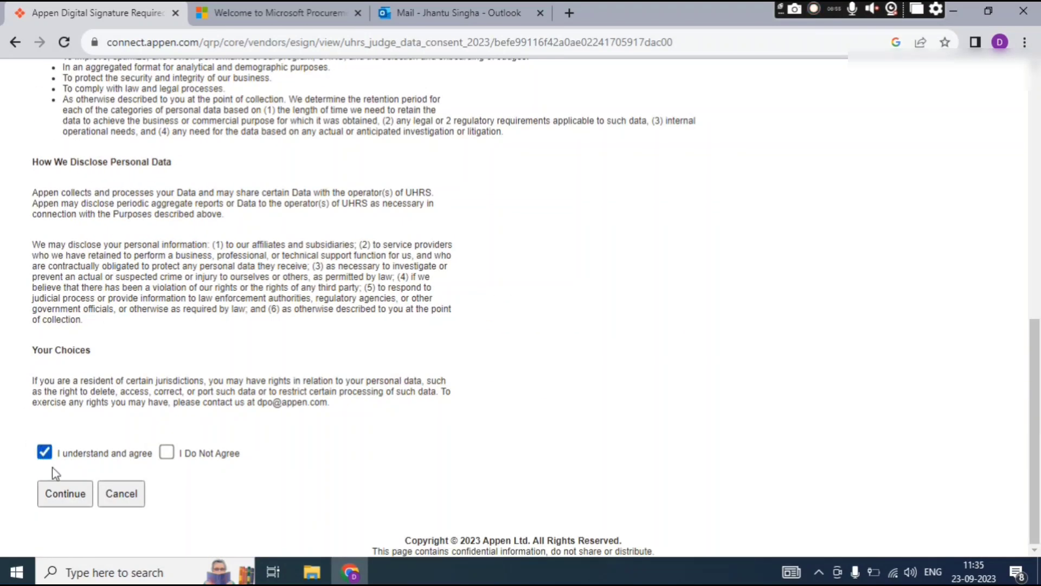
pyautogui.click(57, 495)
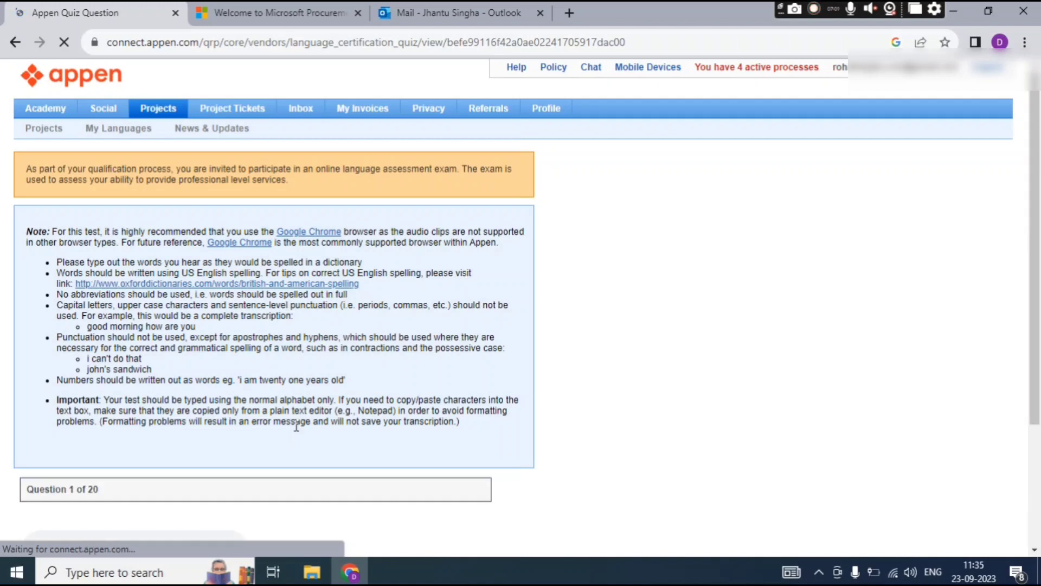
# Scroll through the quiz notes down to Question 1's audio player and answer box.
pyautogui.scroll(-3, 355, 337)
pyautogui.scroll(3, 356, 335)
pyautogui.scroll(-3, 357, 336)
pyautogui.scroll(3, 349, 497)
pyautogui.scroll(-3, 47, 286)
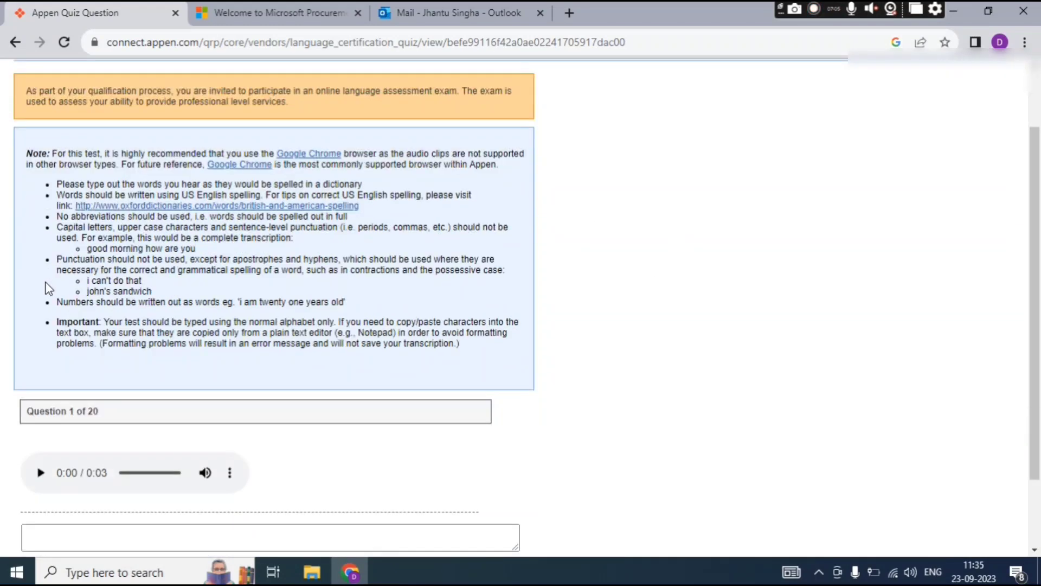
pyautogui.scroll(3, 47, 286)
pyautogui.scroll(-3, 47, 286)
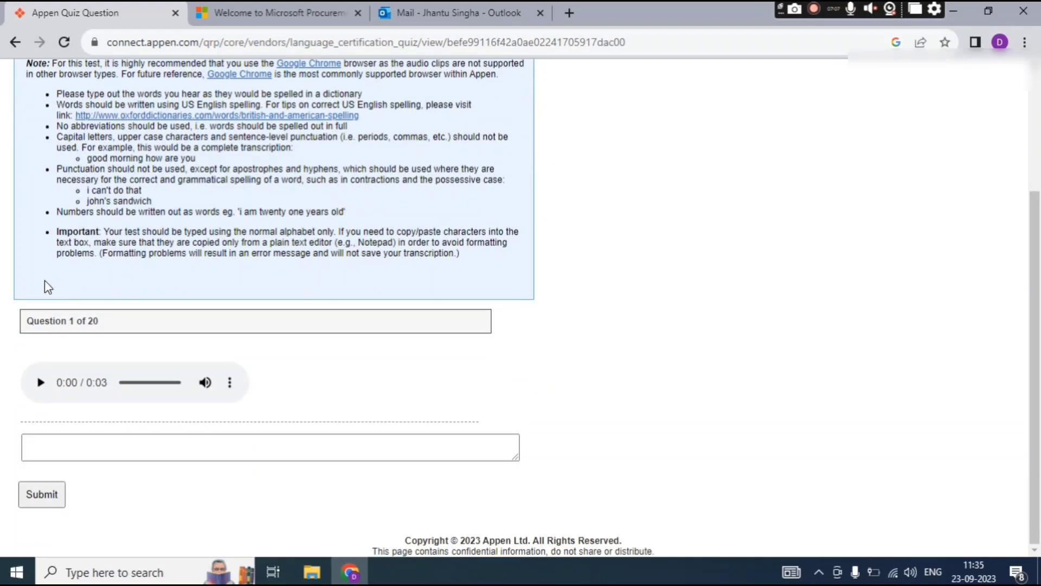
pyautogui.scroll(3, 129, 315)
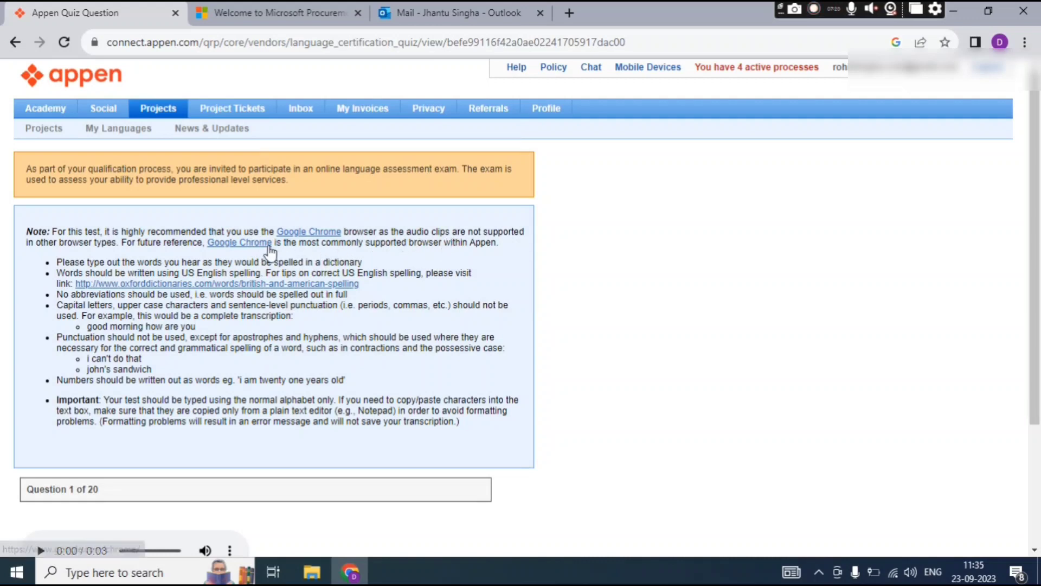
pyautogui.scroll(-3, 268, 252)
pyautogui.scroll(3, 256, 321)
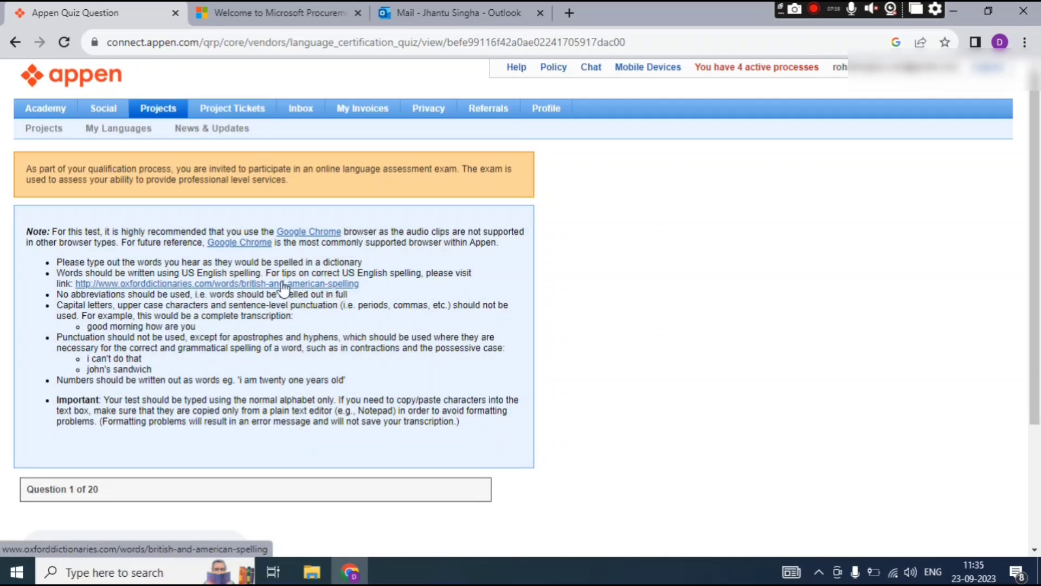
pyautogui.scroll(-1, 282, 281)
pyautogui.scroll(-2, 282, 281)
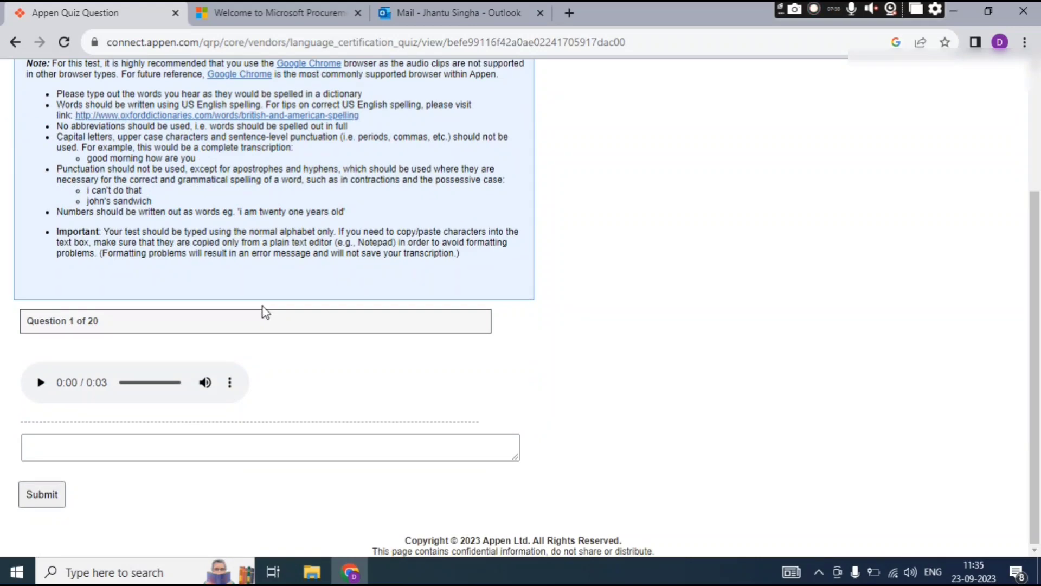
pyautogui.scroll(3, 282, 297)
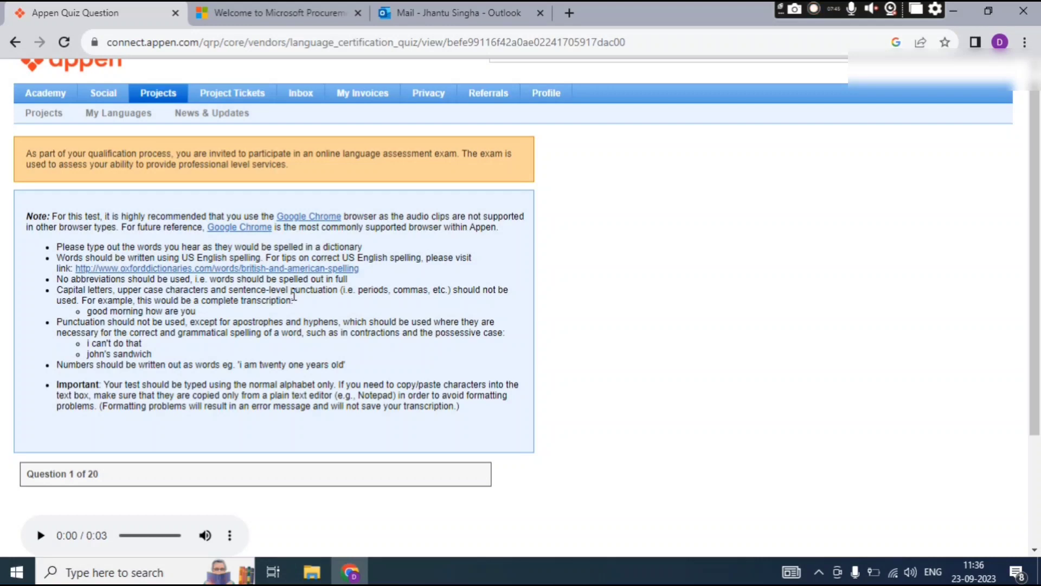
pyautogui.scroll(-3, 294, 296)
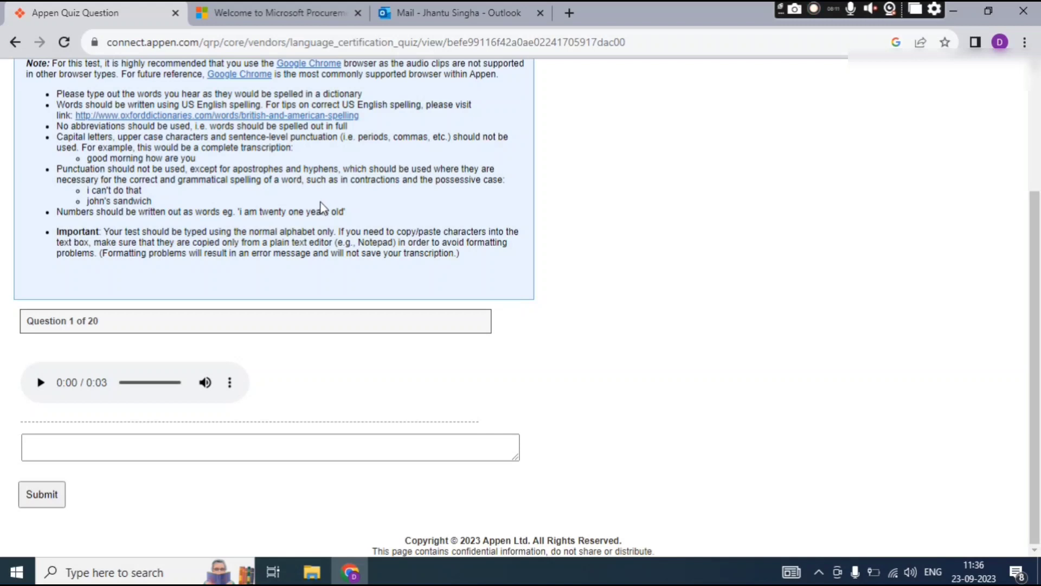
pyautogui.doubleClick(130, 158)
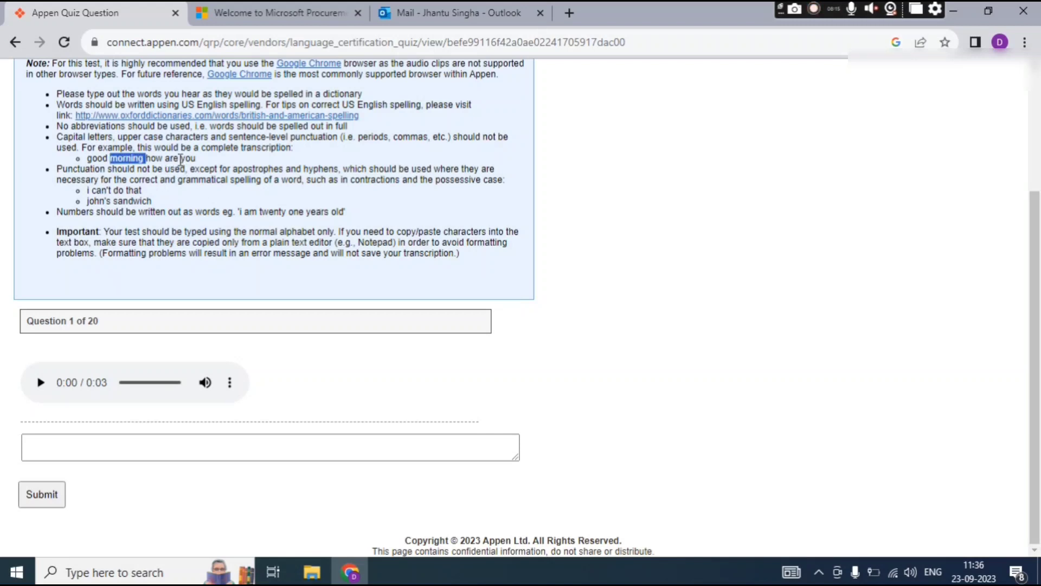
pyautogui.click(116, 160)
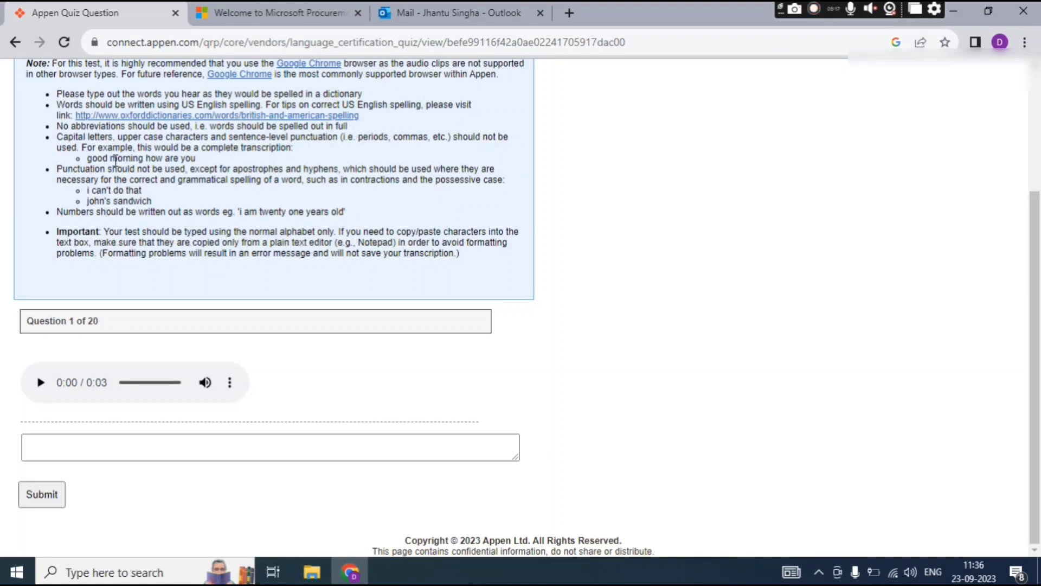
pyautogui.doubleClick(91, 158)
pyautogui.keyDown('shift'); pyautogui.click(193, 168); pyautogui.keyUp('shift')
pyautogui.click(209, 170)
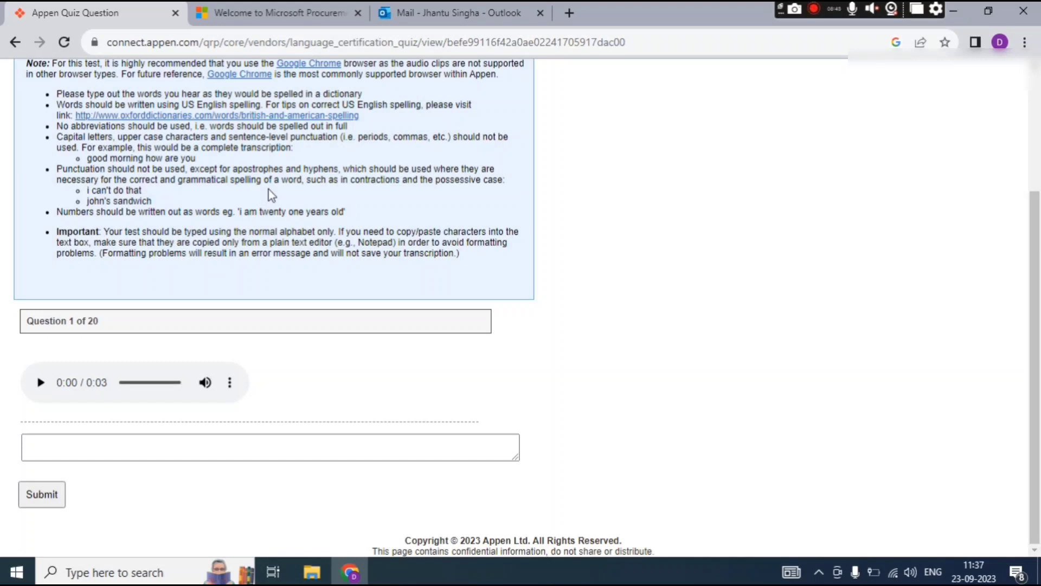
pyautogui.doubleClick(100, 190)
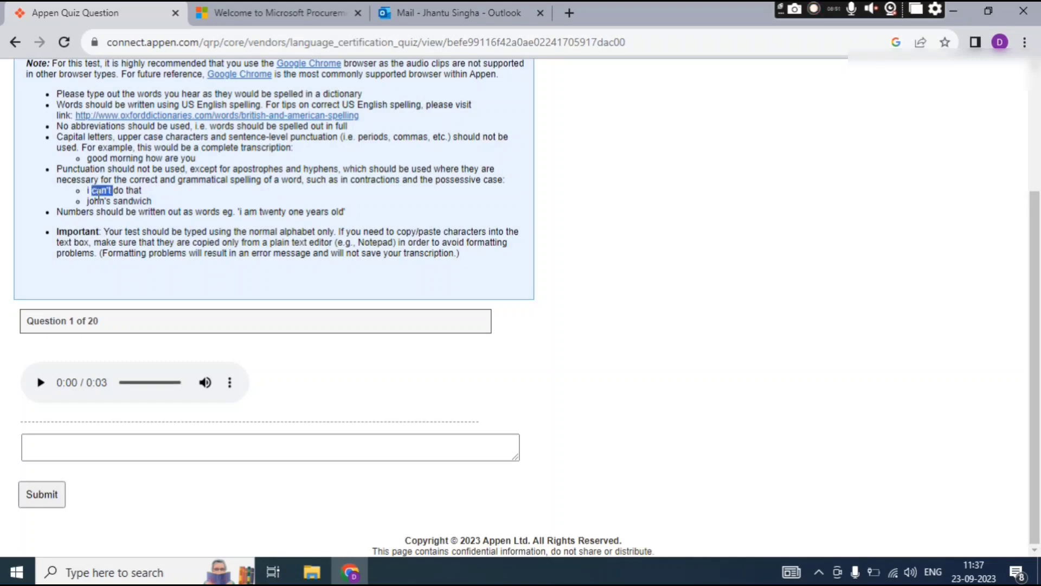
pyautogui.click(165, 200)
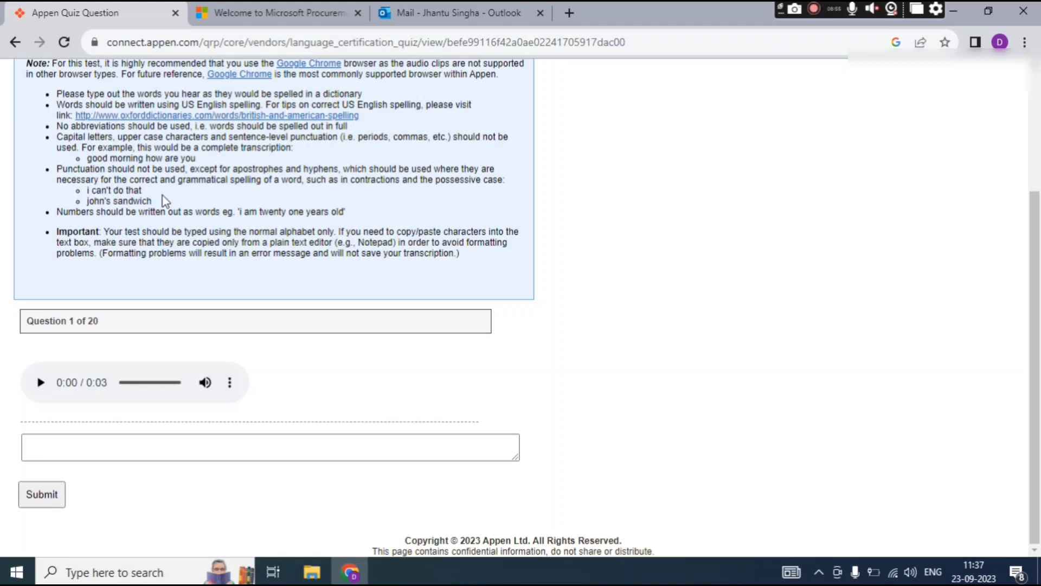
pyautogui.doubleClick(297, 212)
# Place the cursor in the empty transcription box below Question 1's 3-second audio clip.
pyautogui.doubleClick(432, 254)
pyautogui.click(456, 268)
pyautogui.click(120, 453)
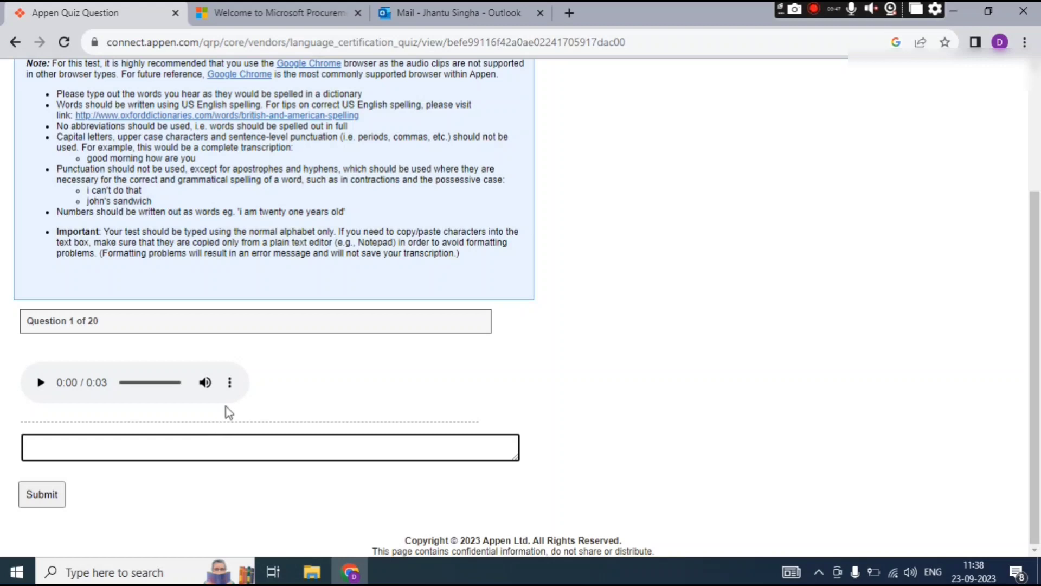
pyautogui.scroll(1, 239, 404)
pyautogui.scroll(3, 240, 404)
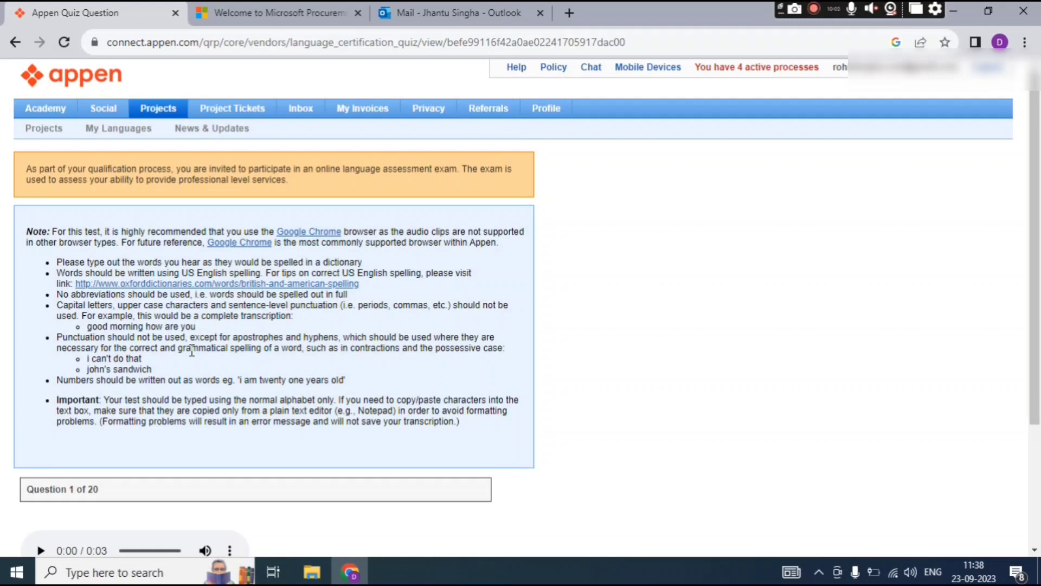
pyautogui.scroll(-3, 192, 351)
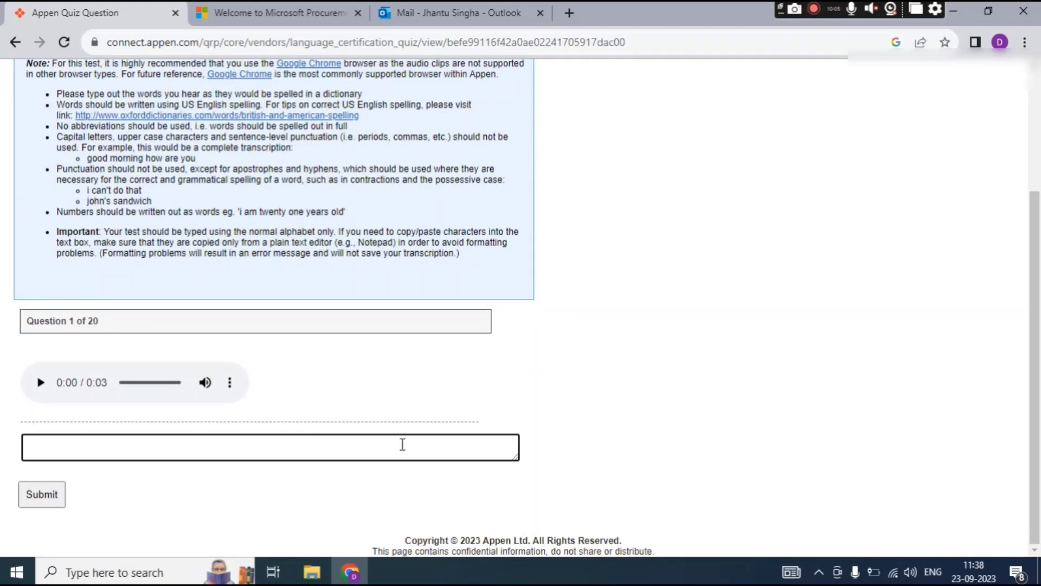